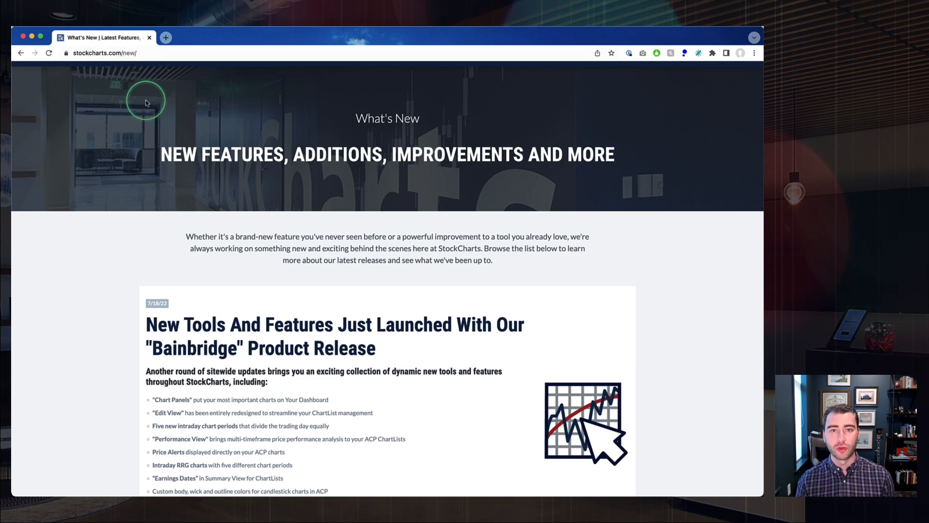
# Skim the release announcements on the What's New page, from the "Bainbridge" release down to the older ACP plug-in entries.
pyautogui.scroll(-8, 146, 103)
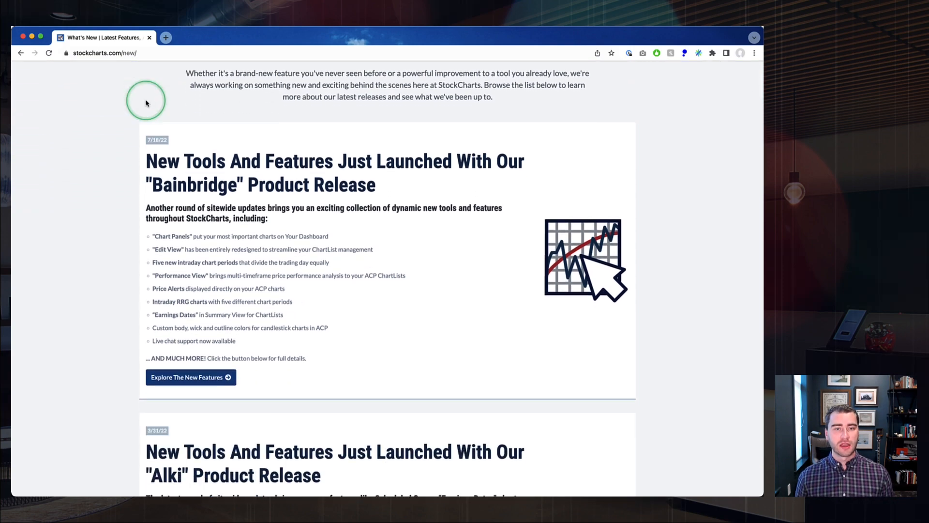
pyautogui.scroll(-12, 146, 102)
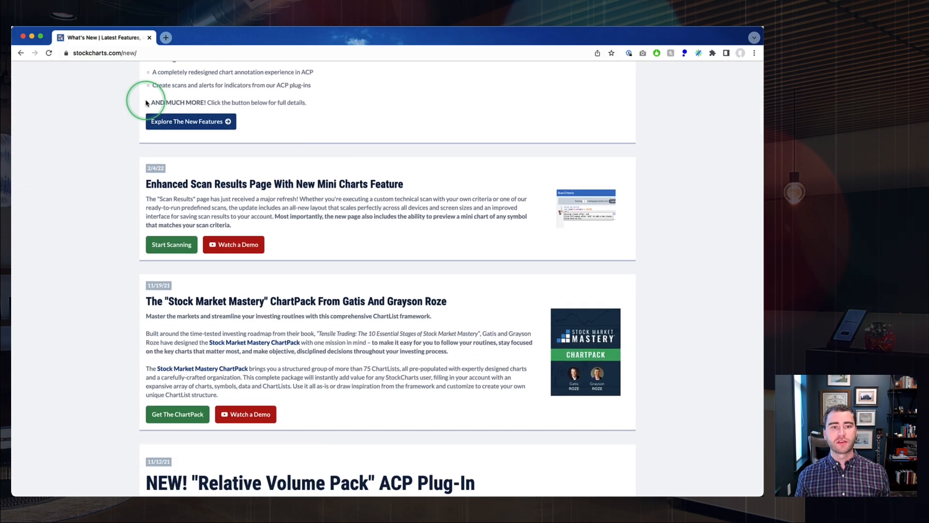
pyautogui.scroll(-7, 146, 102)
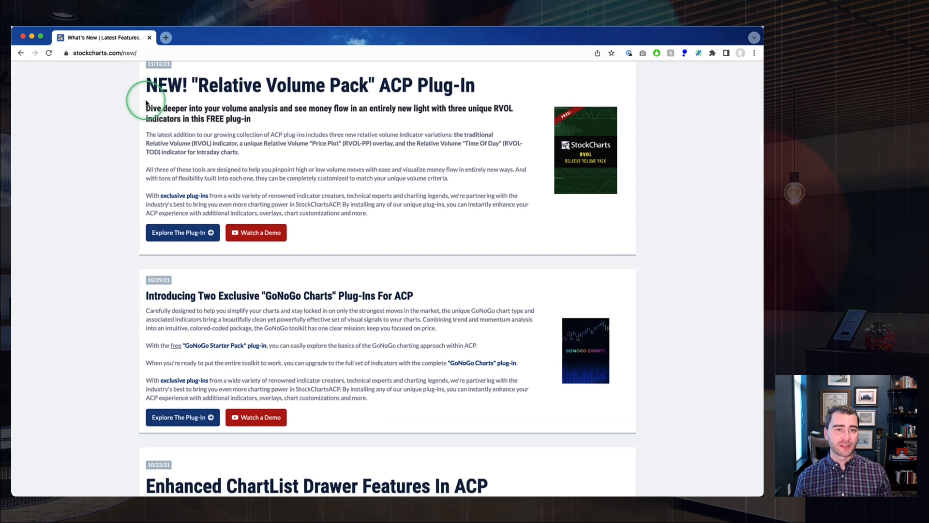
pyautogui.scroll(18, 147, 102)
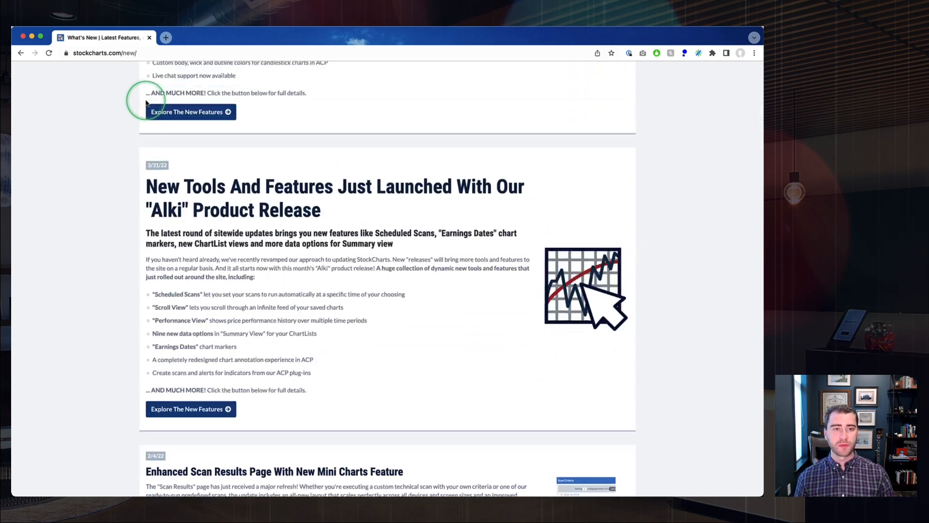
pyautogui.scroll(-1, 146, 104)
pyautogui.scroll(5, 143, 100)
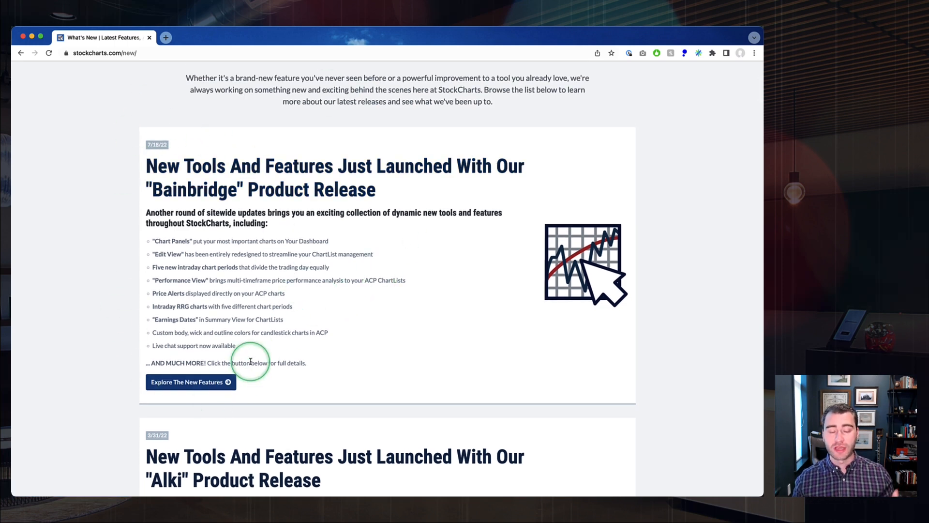
# Open the full details of the 7/18/22 "Bainbridge" product release.
pyautogui.scroll(-3, 250, 361)
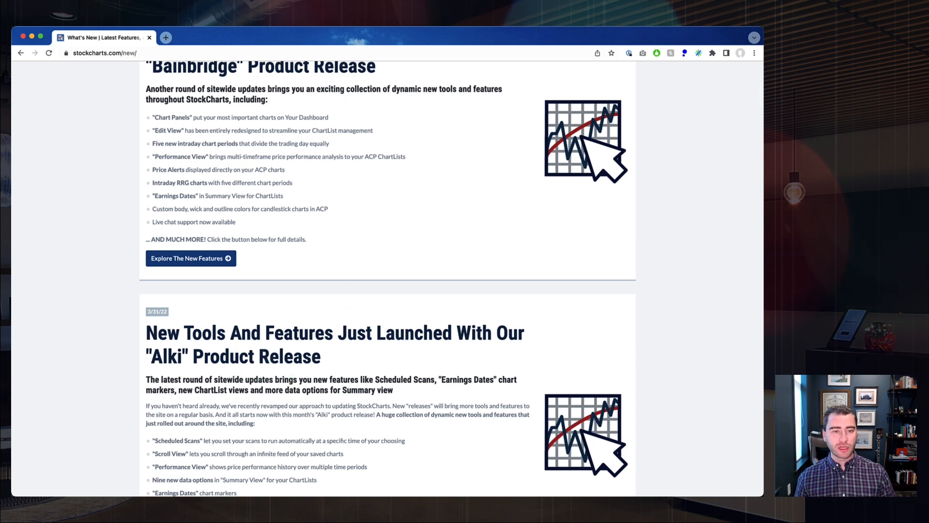
pyautogui.scroll(-2, 280, 384)
pyautogui.scroll(4, 281, 384)
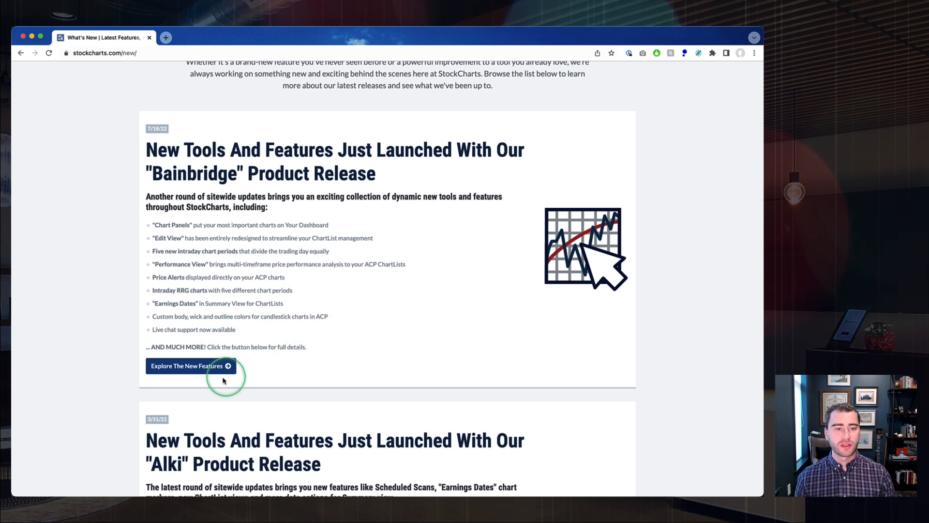
pyautogui.click(187, 369)
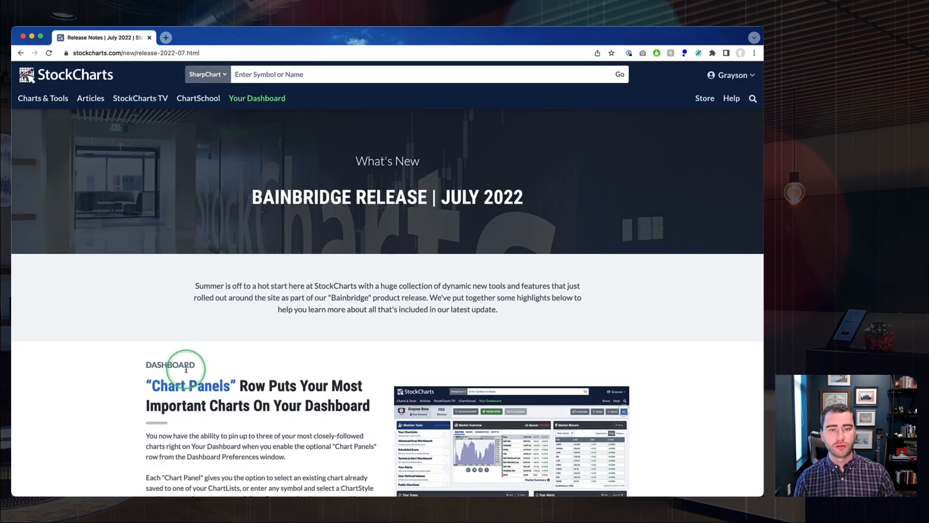
# Review the main feature sections of the July 2022 release notes, from "Chart Panels" through Price Alerts and Intraday RRG Charts.
pyautogui.scroll(-3, 186, 369)
pyautogui.scroll(-3, 186, 369)
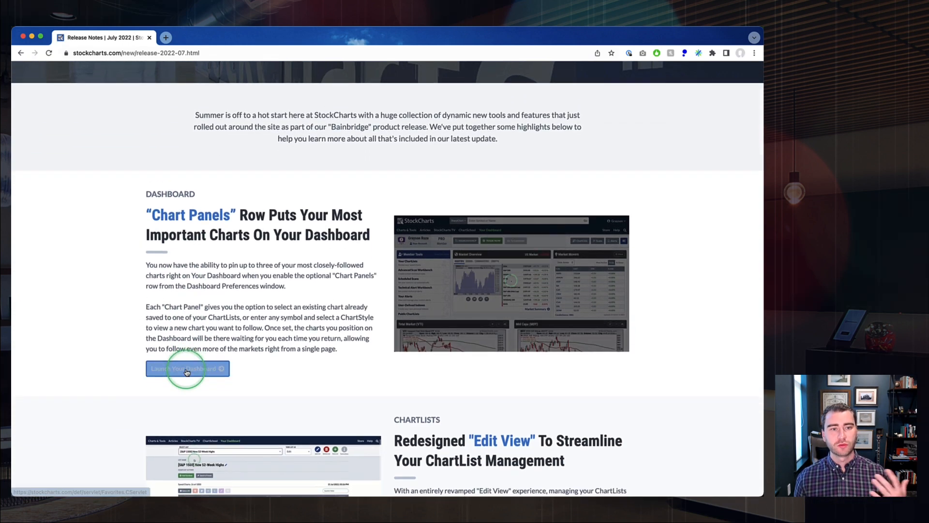
pyautogui.scroll(-1, 187, 372)
pyautogui.scroll(1, 187, 372)
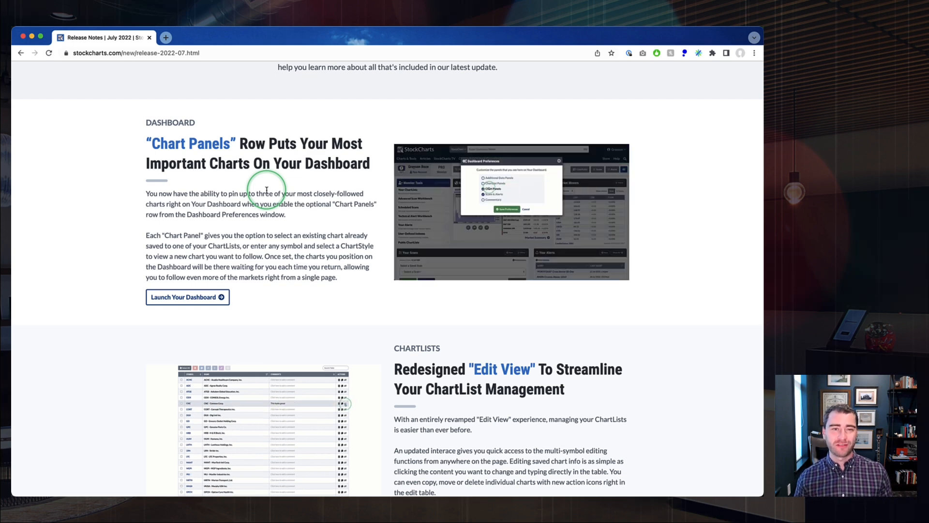
pyautogui.scroll(-3, 266, 190)
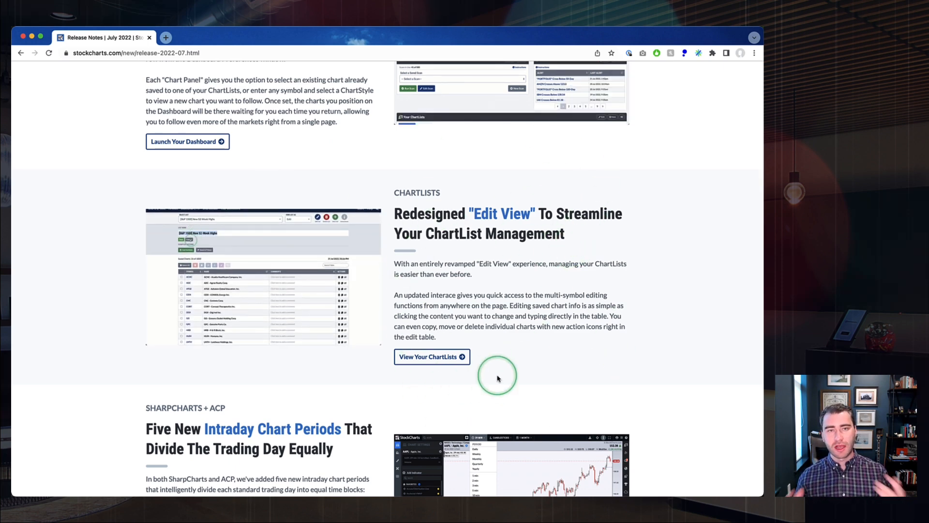
pyautogui.scroll(-5, 498, 378)
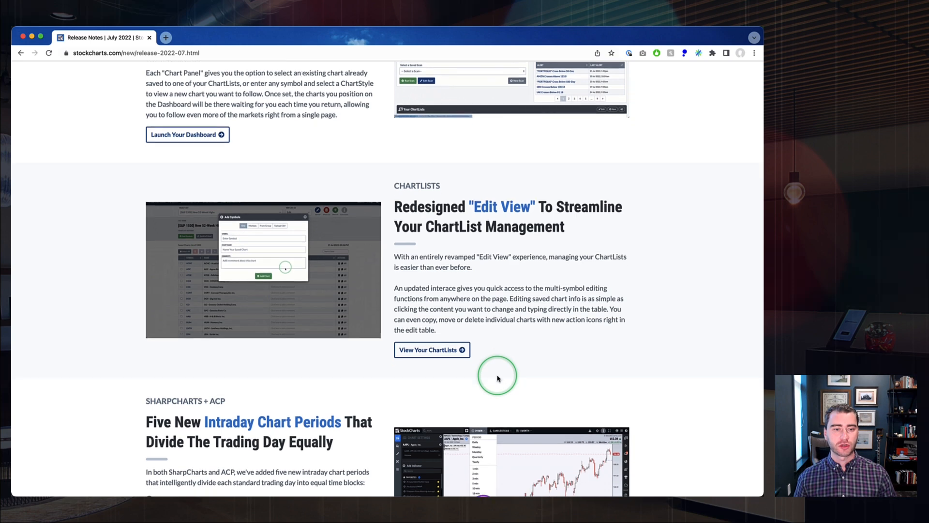
pyautogui.scroll(-2, 497, 377)
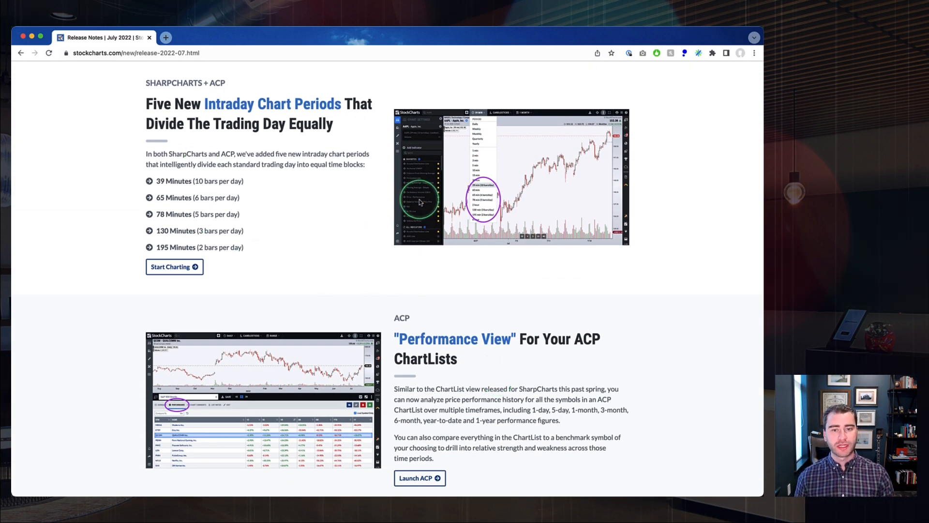
pyautogui.scroll(-3, 417, 206)
pyautogui.scroll(-2, 509, 343)
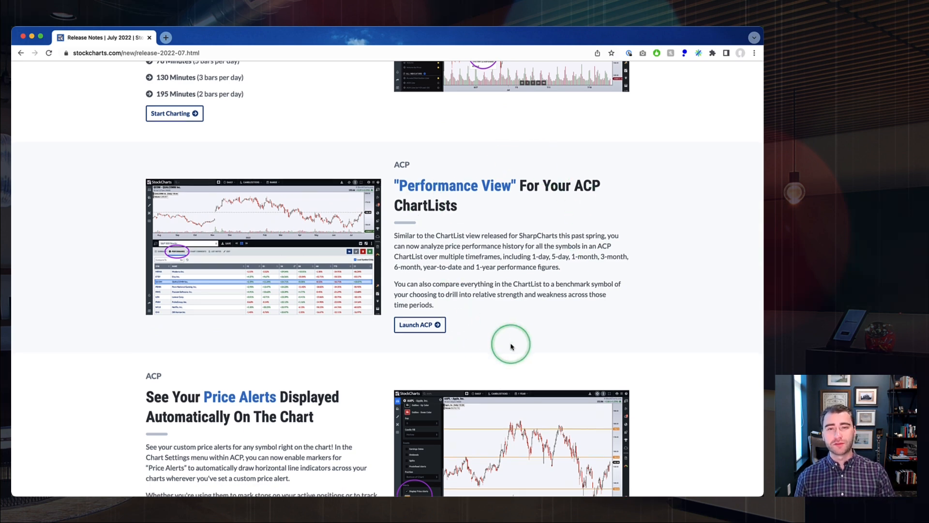
pyautogui.scroll(-3, 511, 346)
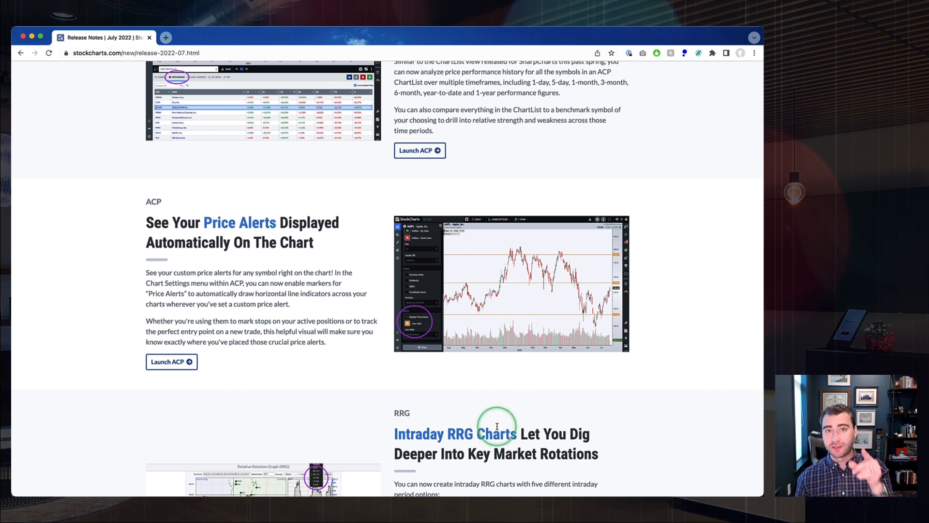
pyautogui.scroll(-4, 497, 426)
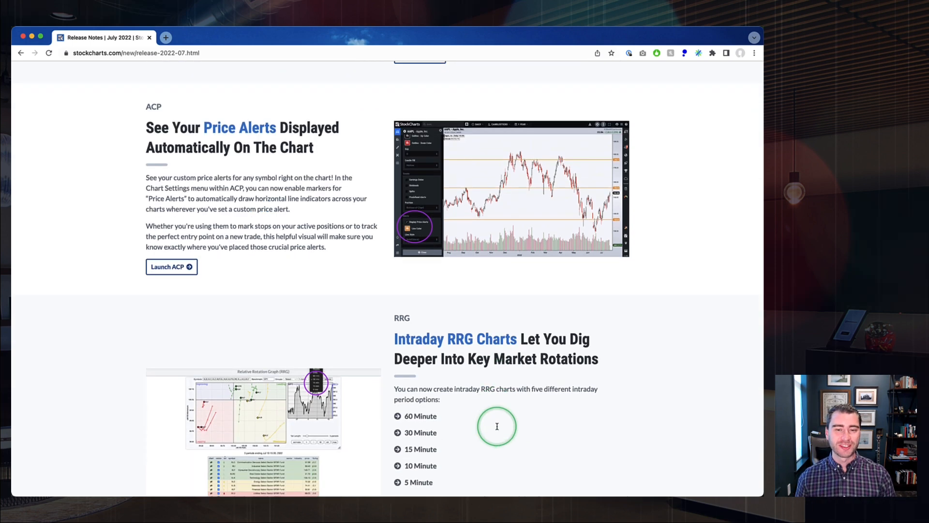
# Read through the list of other new features and improvements in the Bainbridge notes, and return to the start of the page.
pyautogui.scroll(-9, 501, 338)
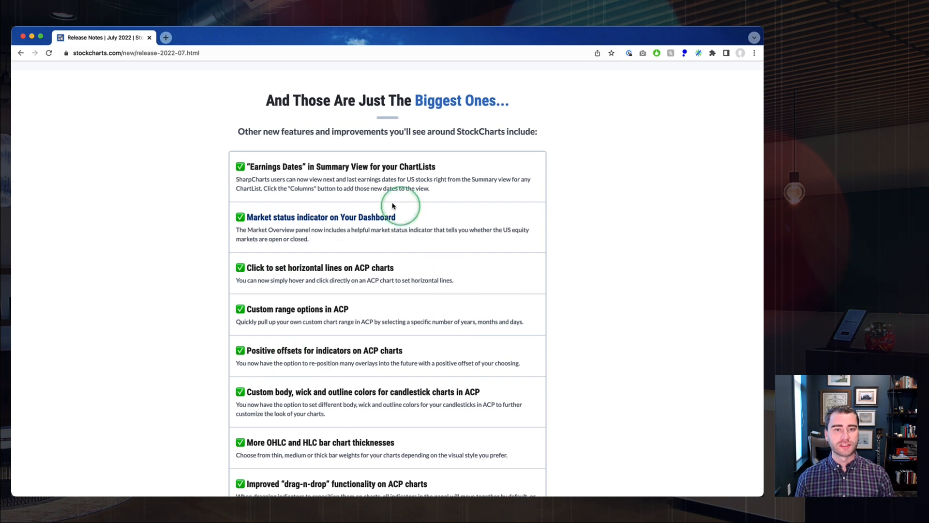
pyautogui.scroll(-2, 351, 333)
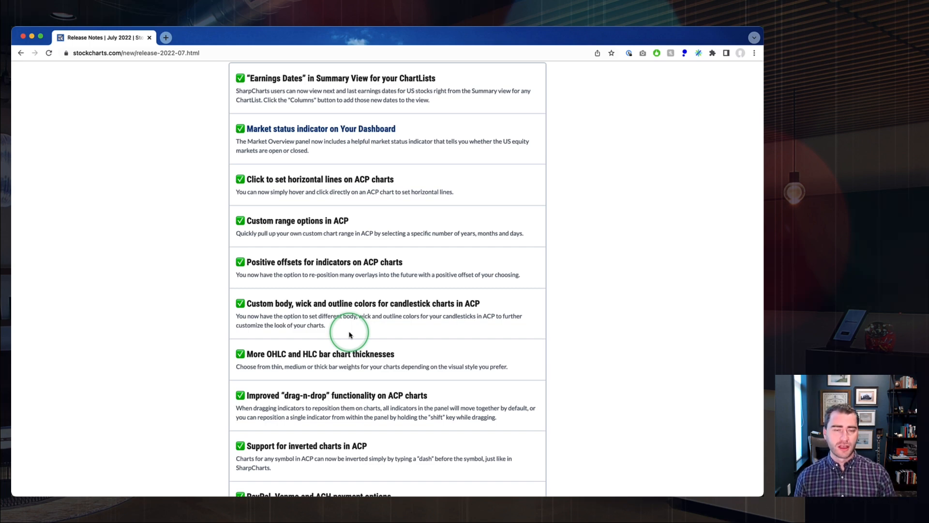
pyautogui.scroll(-5, 350, 334)
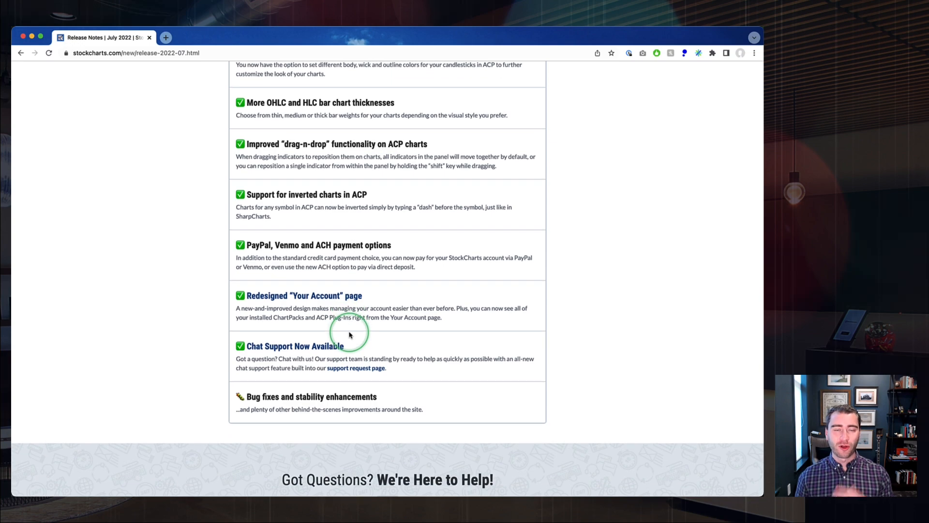
pyautogui.scroll(15, 492, 324)
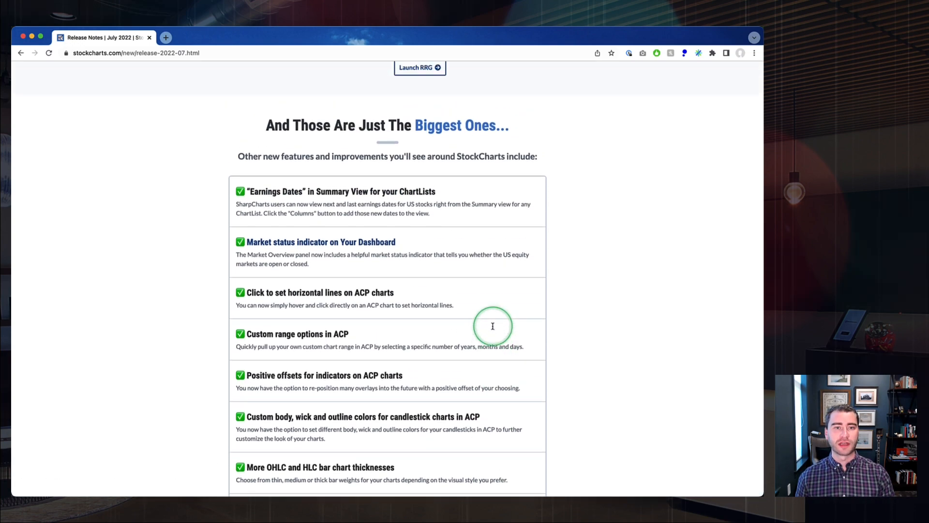
pyautogui.scroll(20, 492, 326)
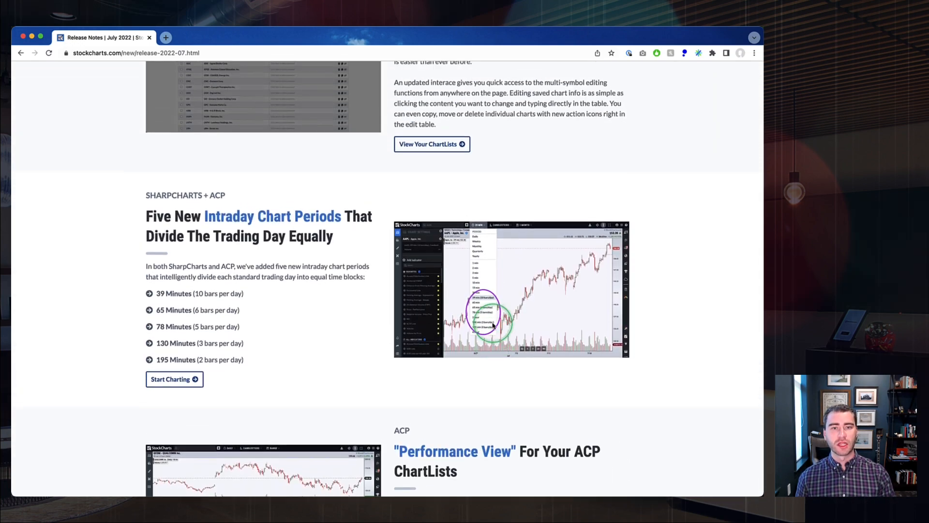
pyautogui.scroll(4, 493, 325)
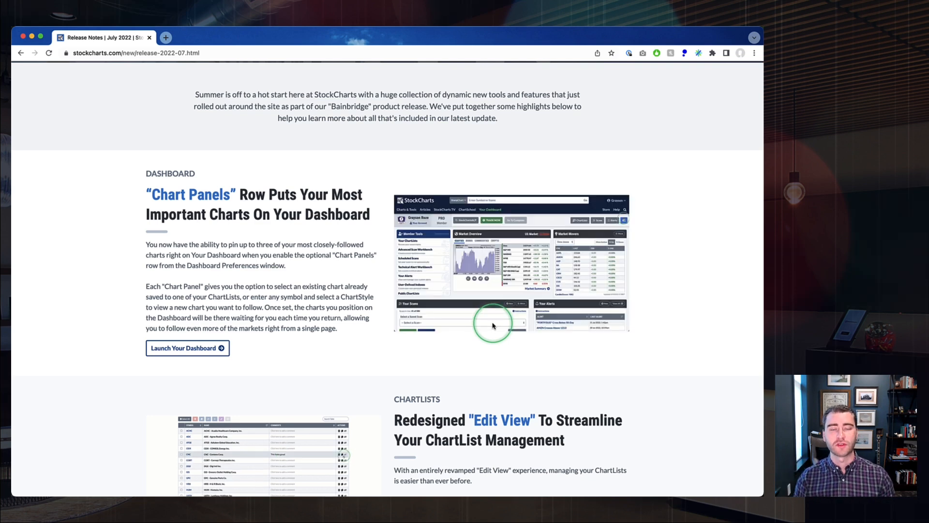
pyautogui.scroll(5, 493, 325)
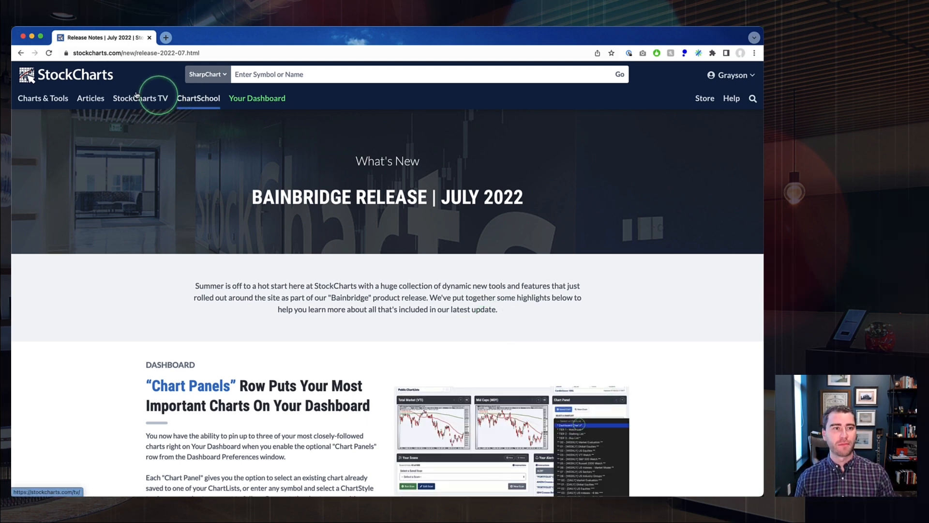
# Go back to the What's New page and open the full details of the 3/31/22 "Alki" product release.
pyautogui.click(21, 54)
pyautogui.scroll(-4, 361, 273)
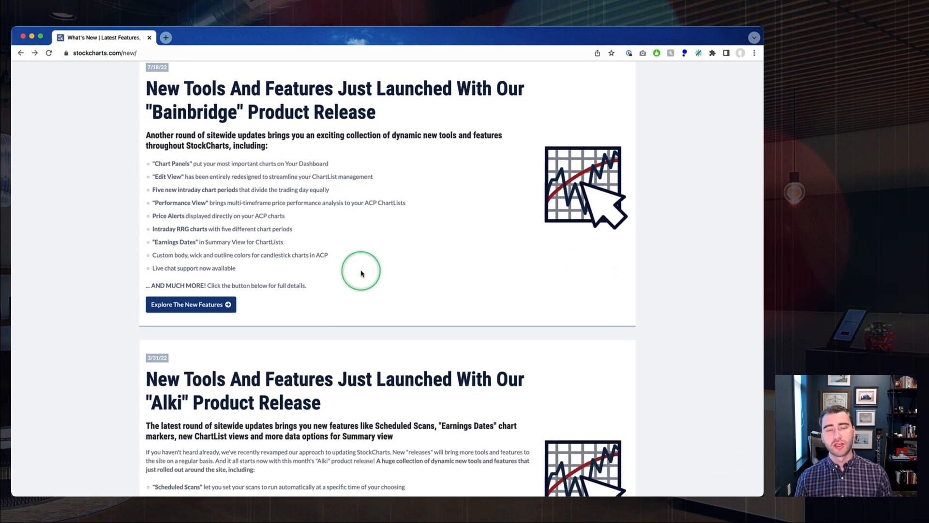
pyautogui.scroll(-3, 361, 273)
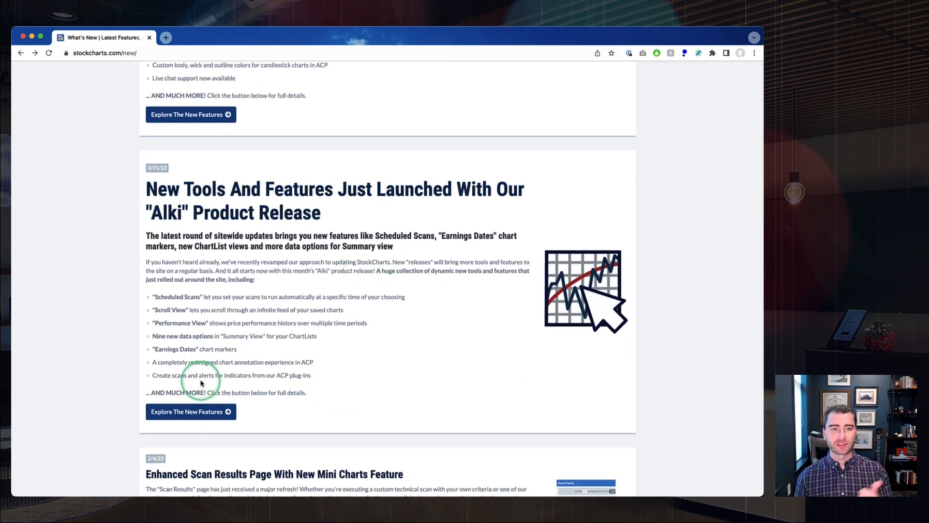
pyautogui.click(188, 412)
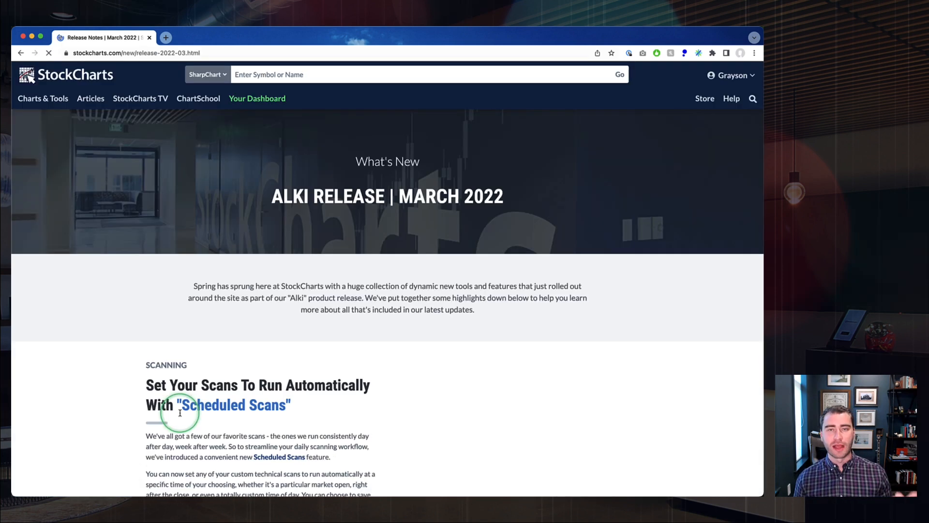
# Review the March 2022 release notes from "Scheduled Scans" through the ChartList updates to the "Earnings Dates" chart markers.
pyautogui.scroll(-5, 334, 341)
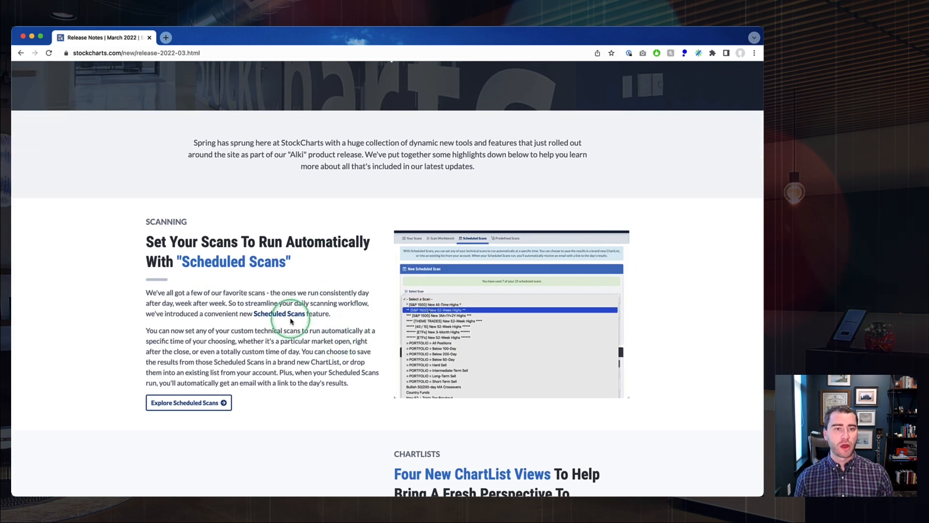
pyautogui.scroll(-4, 290, 321)
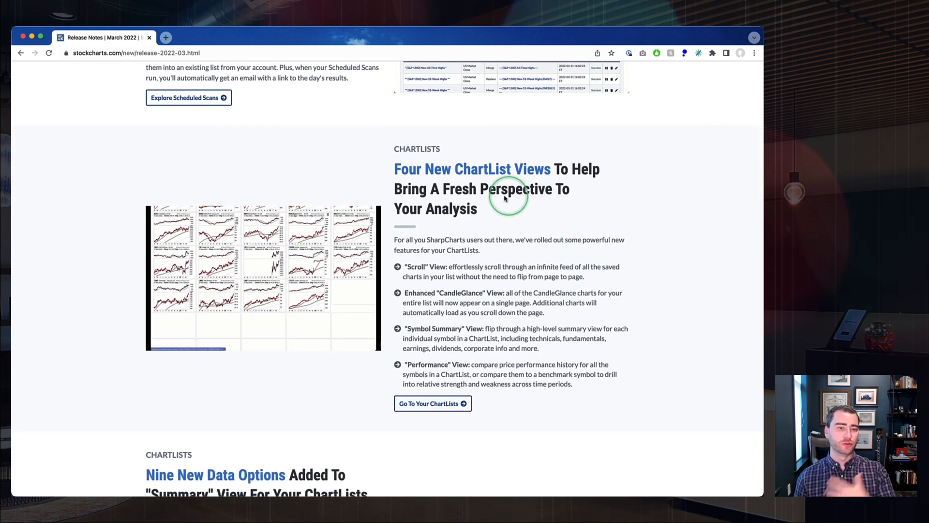
pyautogui.scroll(-5, 455, 273)
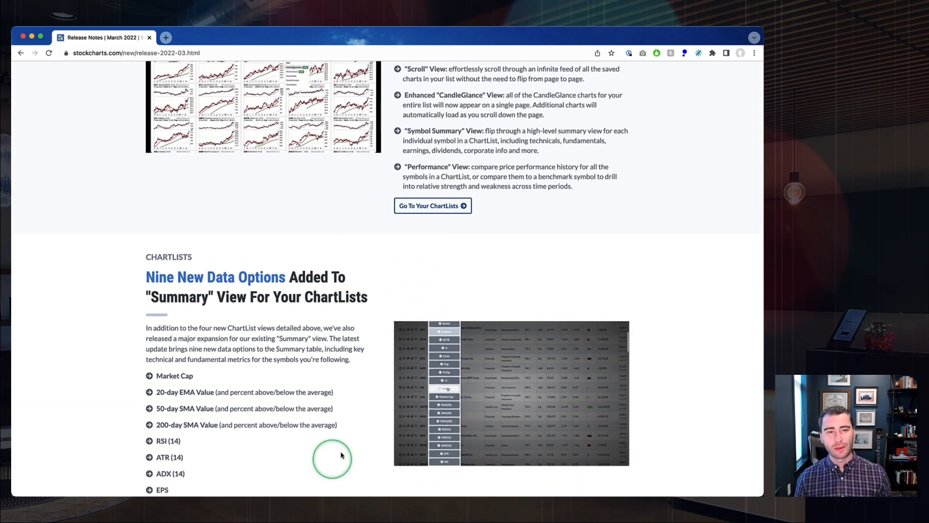
pyautogui.scroll(-6, 321, 394)
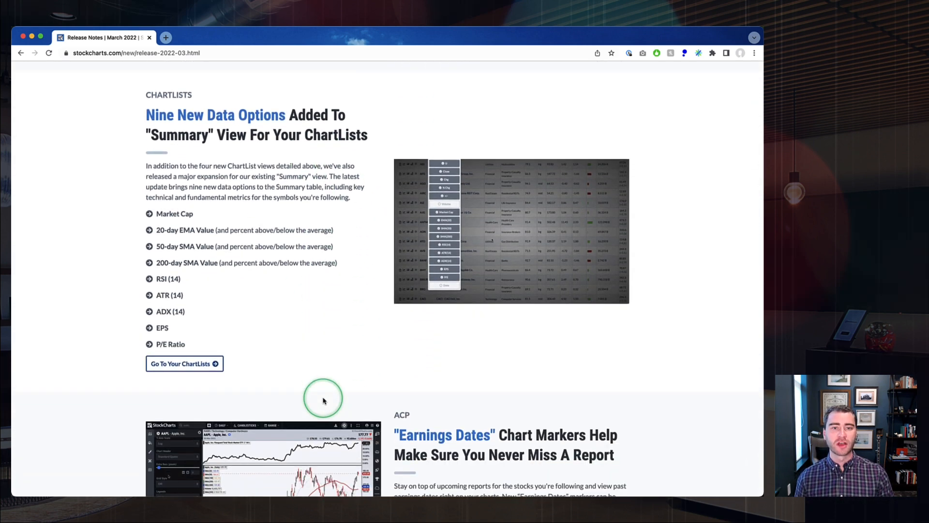
pyautogui.scroll(-3, 322, 396)
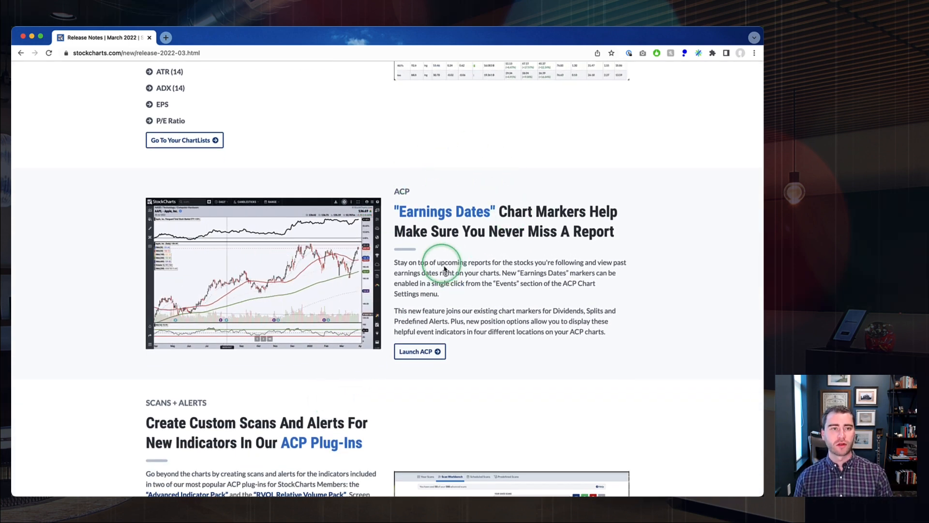
# Return to the What's New page and bring its opening banner back into view.
pyautogui.click(18, 55)
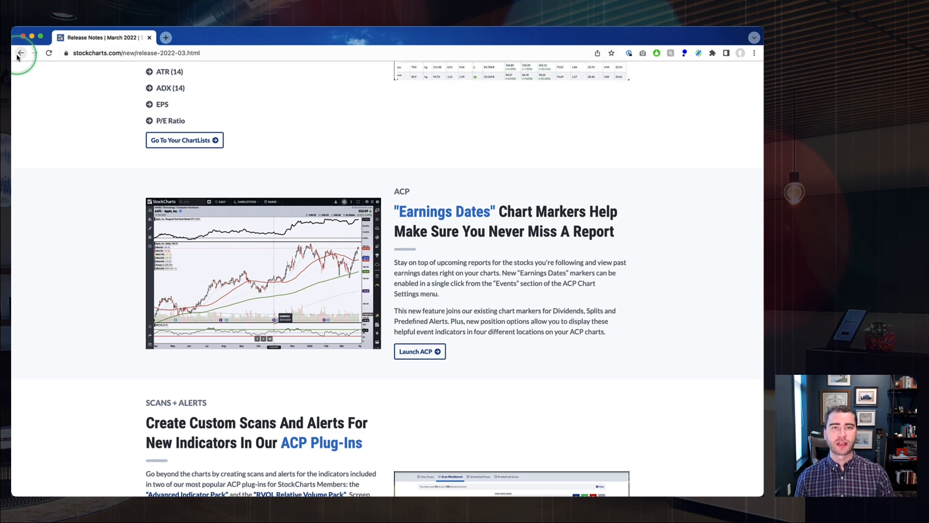
pyautogui.scroll(4, 205, 232)
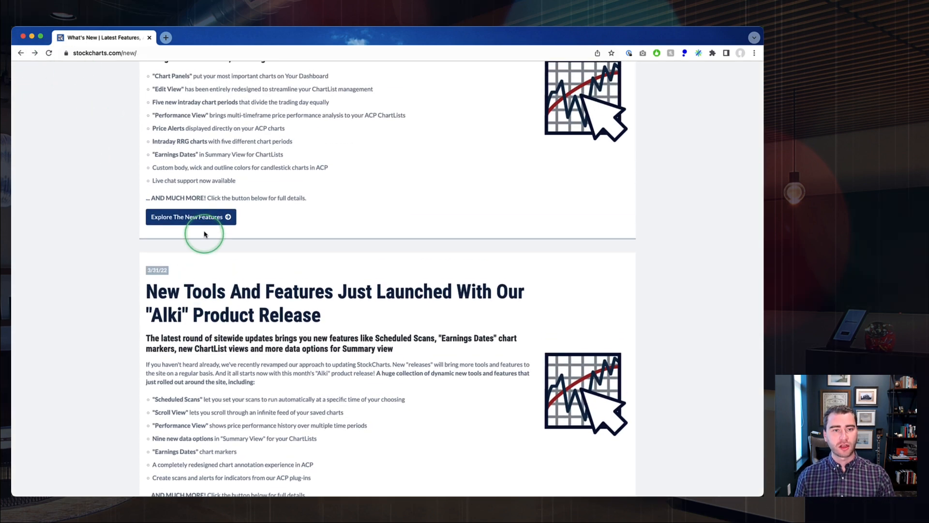
pyautogui.scroll(1, 244, 330)
pyautogui.scroll(4, 245, 330)
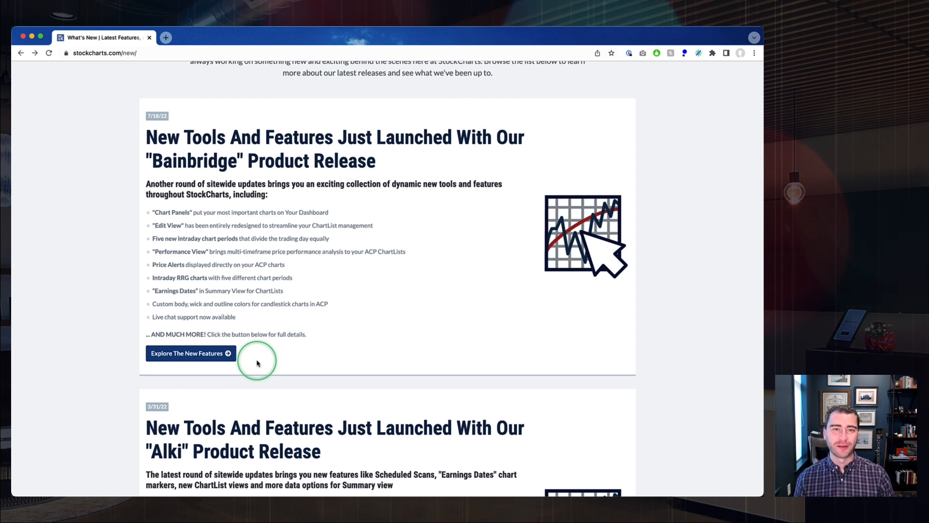
pyautogui.scroll(5, 257, 363)
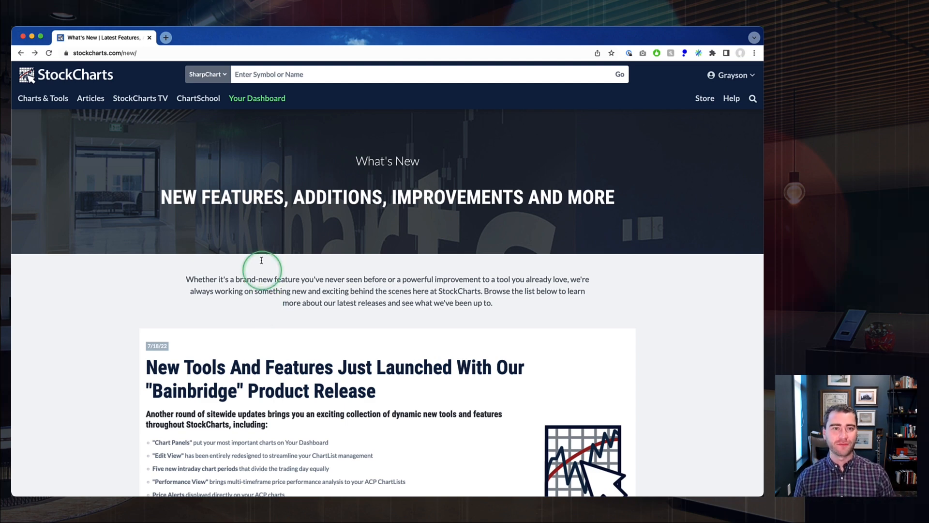
# Open Your Dashboard and look over its market panels, SPY, MDY and SLY chart panels, scans and alerts.
pyautogui.click(252, 104)
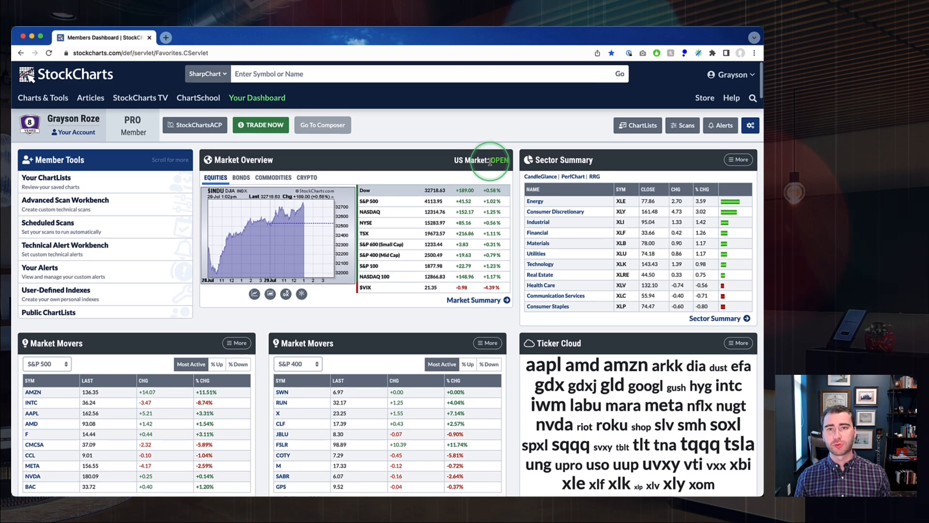
pyautogui.scroll(-3, 490, 165)
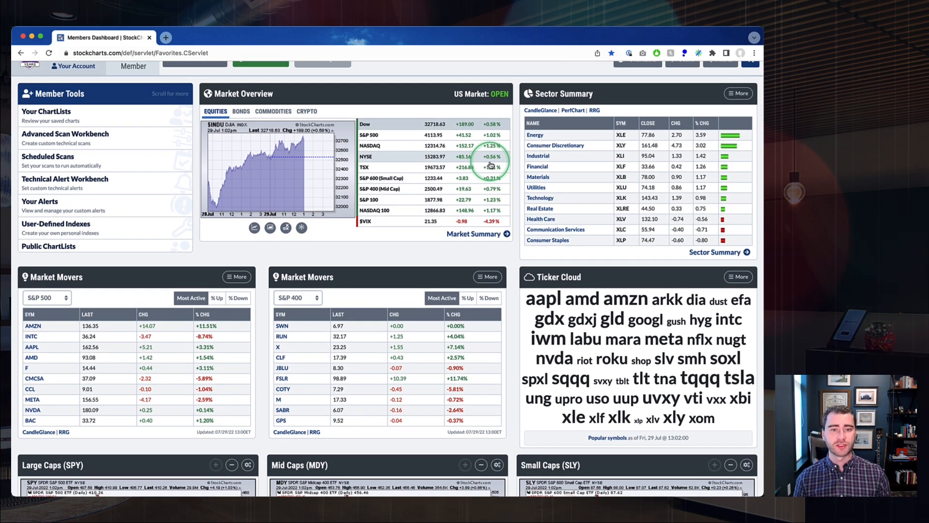
pyautogui.scroll(-4, 490, 165)
pyautogui.scroll(-1, 462, 338)
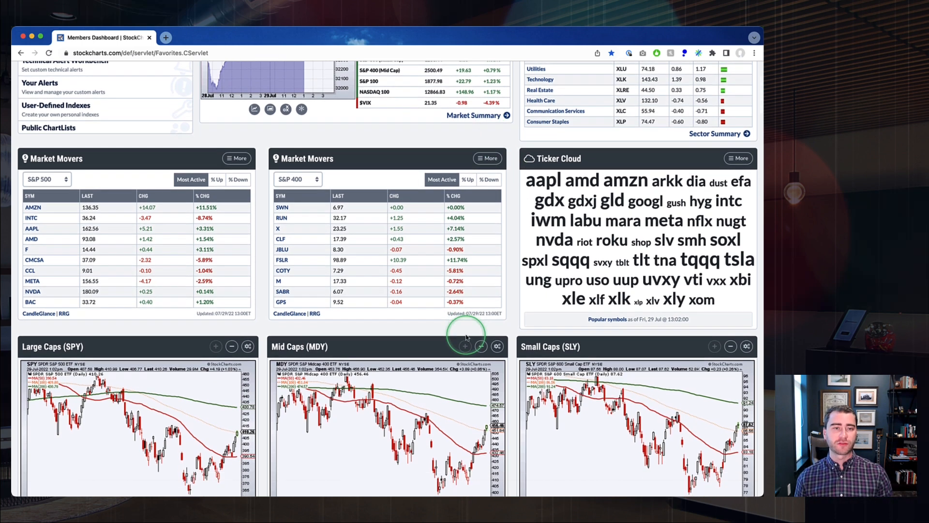
pyautogui.scroll(-4, 466, 337)
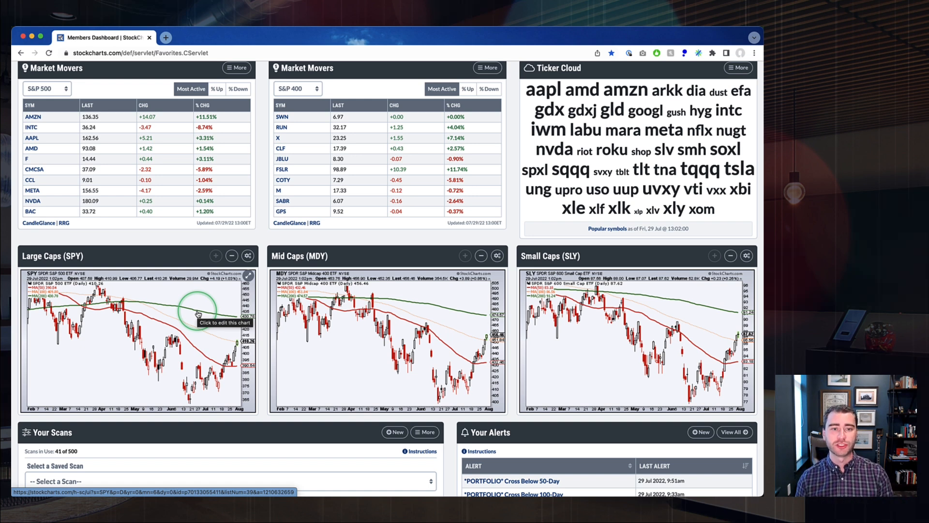
pyautogui.scroll(-3, 411, 394)
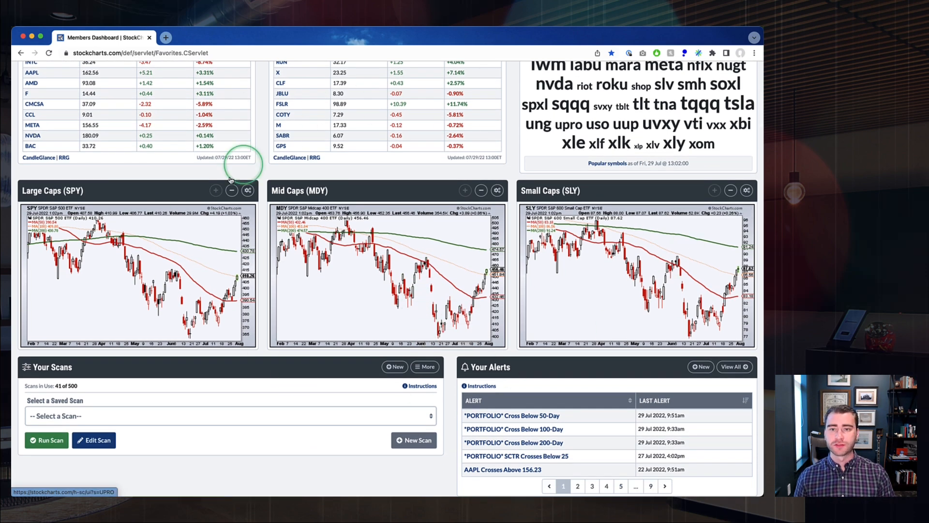
pyautogui.scroll(1, 559, 260)
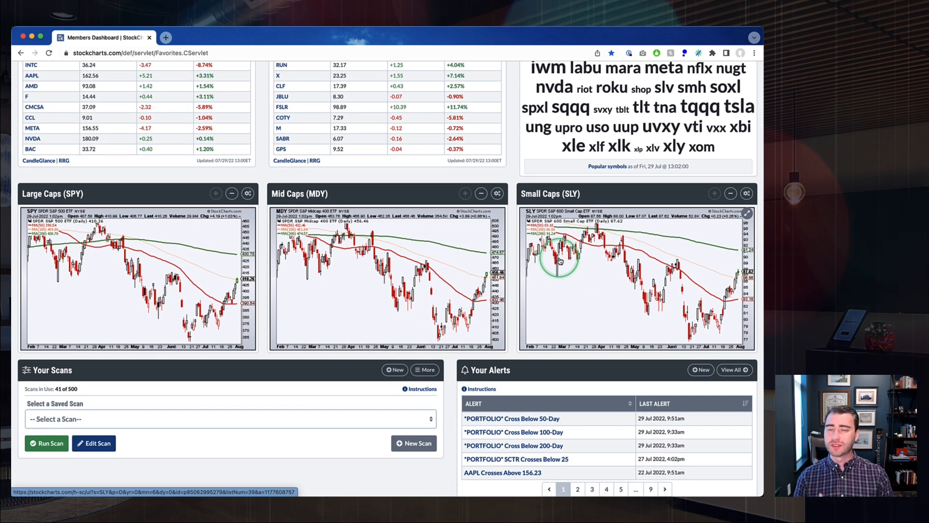
pyautogui.scroll(10, 559, 259)
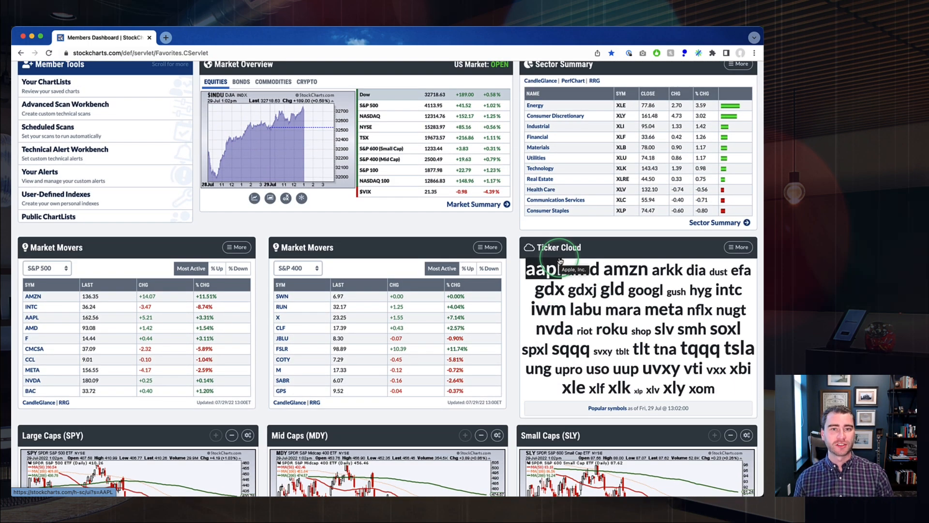
# Review the panel options in Dashboard Preferences and close them without saving.
pyautogui.scroll(4, 560, 261)
pyautogui.click(751, 126)
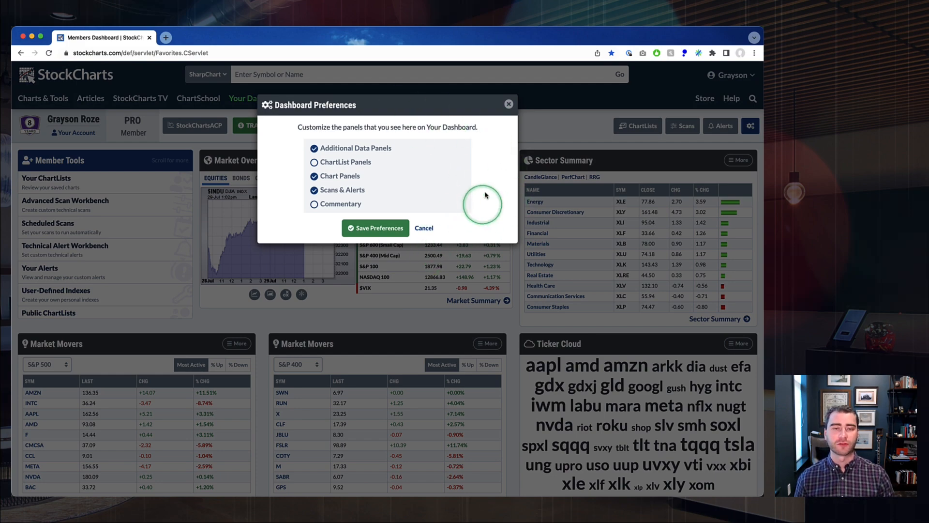
pyautogui.click(509, 104)
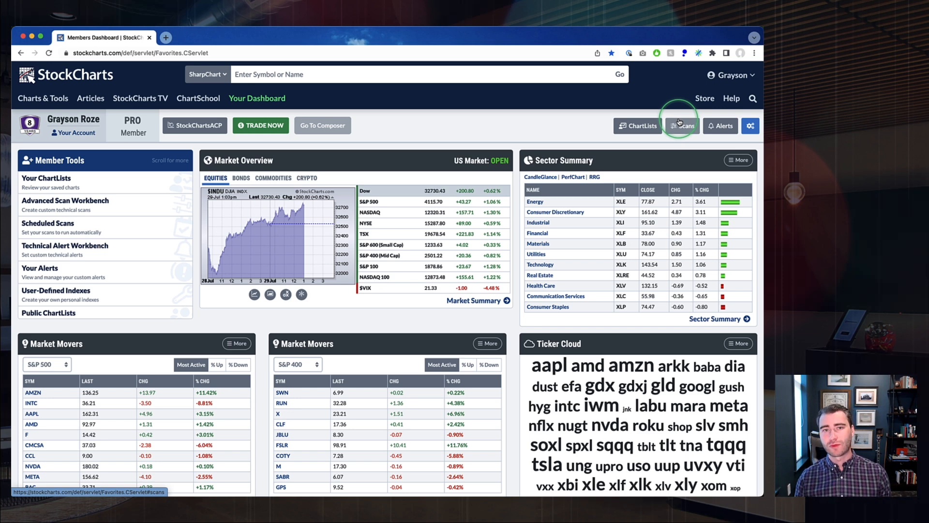
pyautogui.click(723, 76)
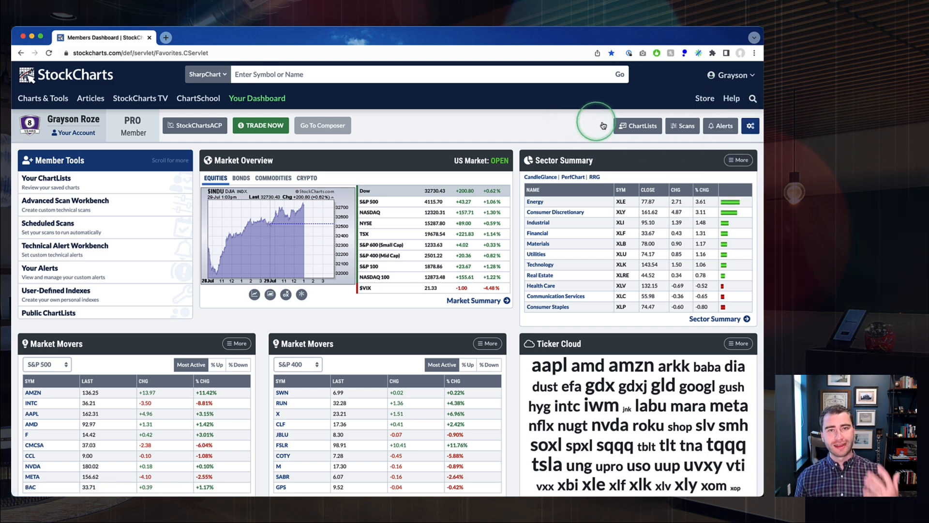
# Open "* My New ChartList *" from Your ChartLists in the Edit List view, and cancel out of editing its name.
pyautogui.scroll(-9, 638, 130)
pyautogui.scroll(-7, 638, 130)
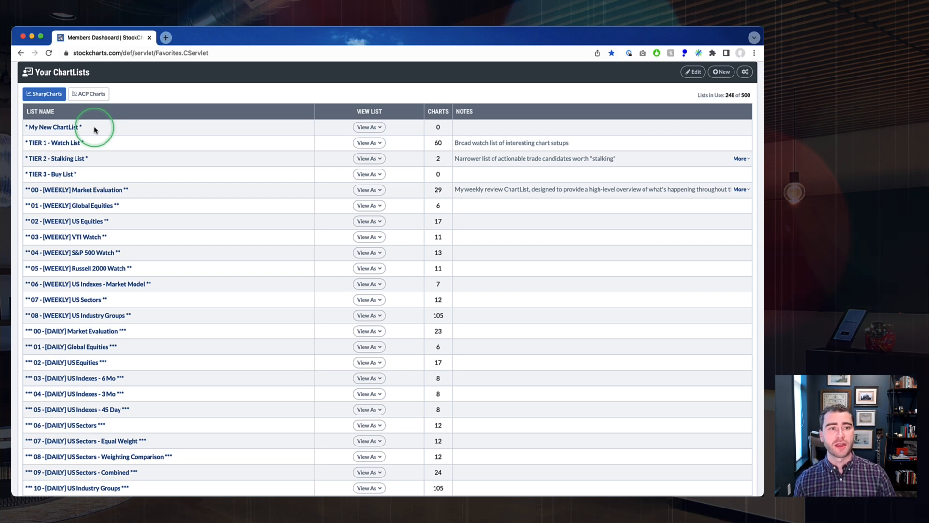
pyautogui.click(365, 128)
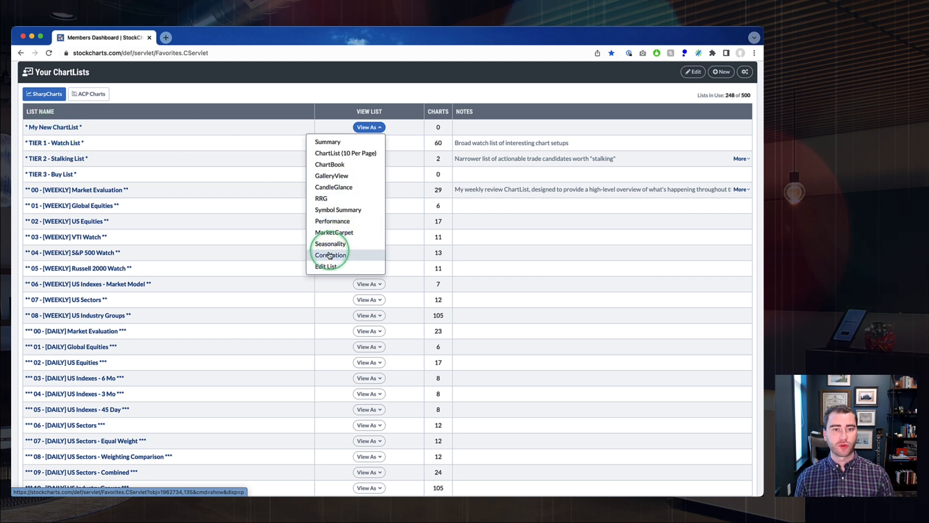
pyautogui.click(323, 266)
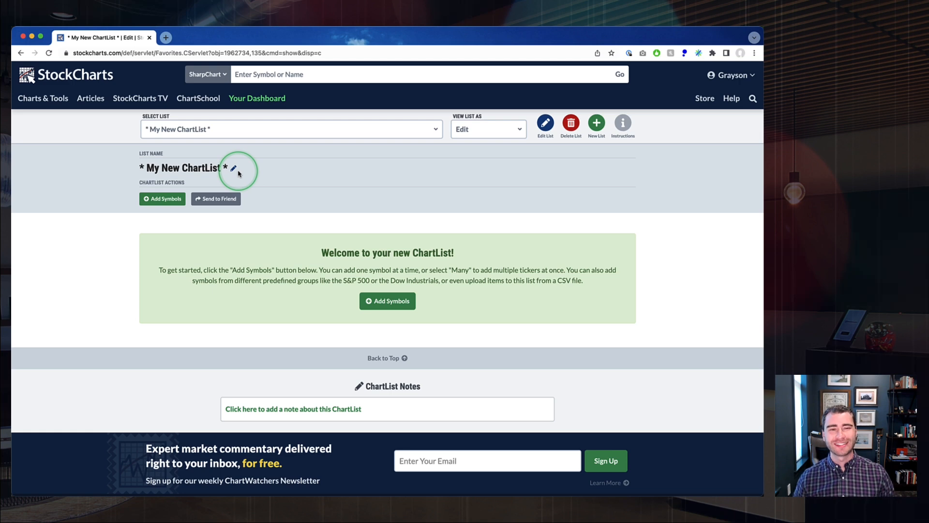
pyautogui.click(199, 168)
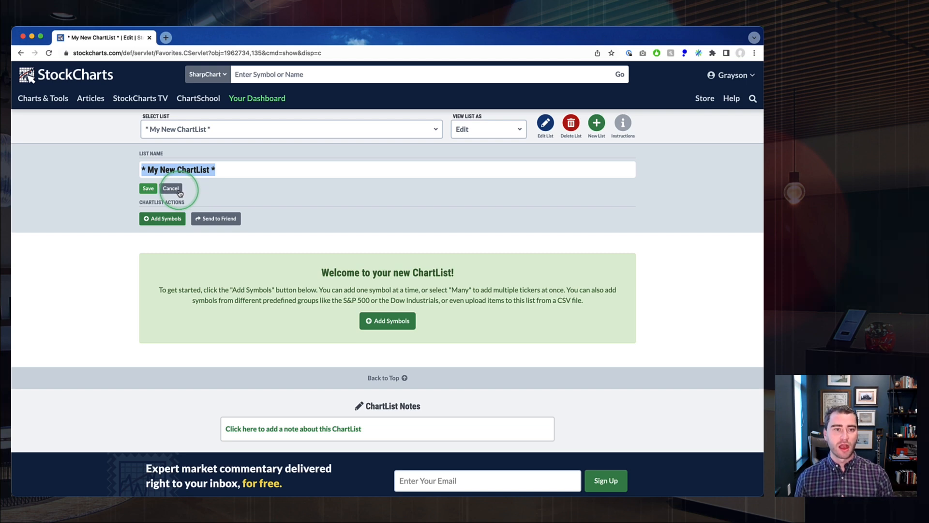
pyautogui.click(172, 188)
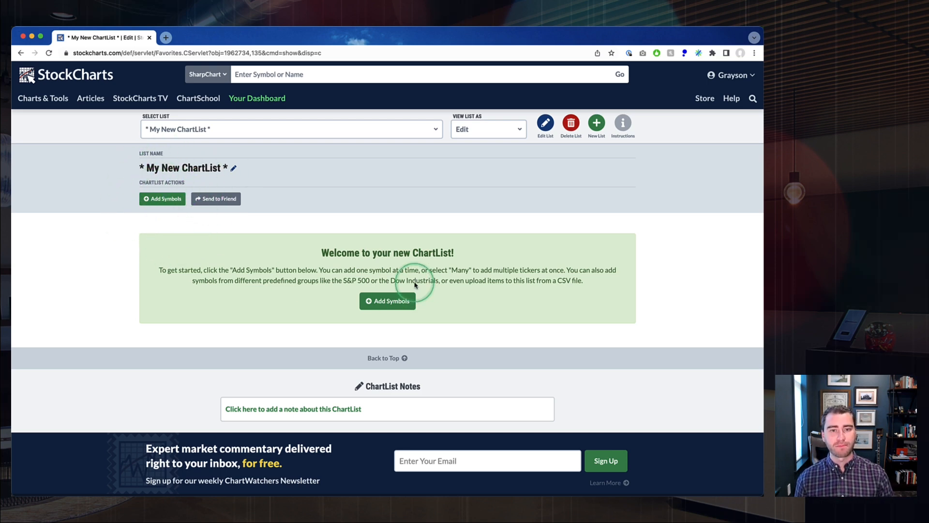
# Open Add Symbols for the ChartList, try NFLX as a single symbol, and clear the entry.
pyautogui.click(380, 303)
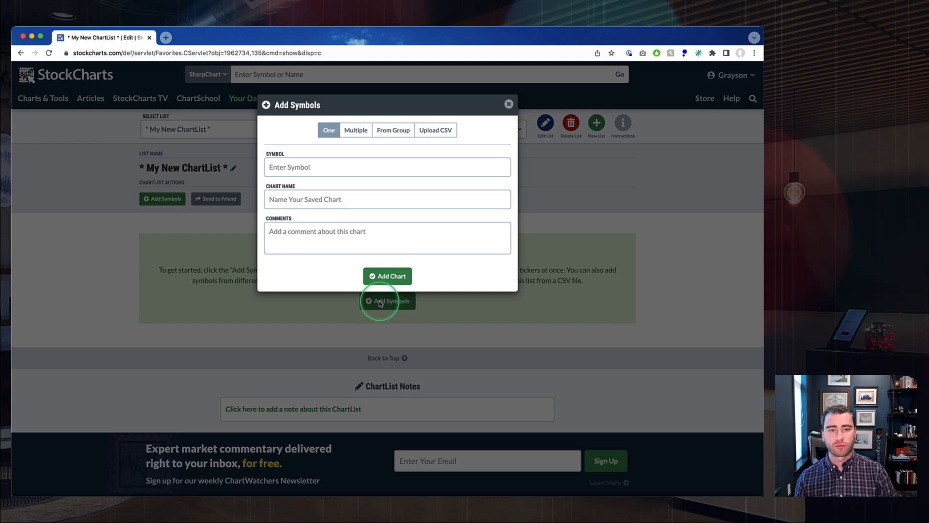
pyautogui.click(327, 161)
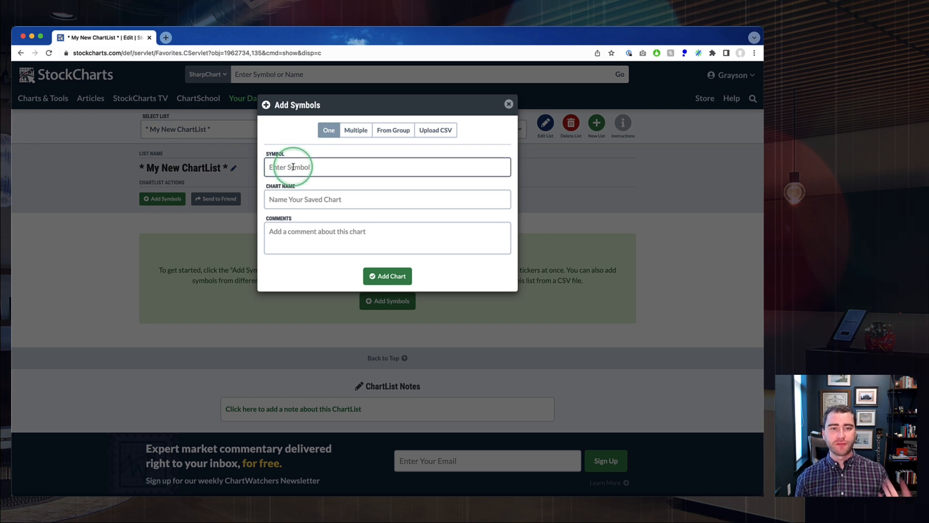
pyautogui.click(309, 167)
pyautogui.write('NFLX')
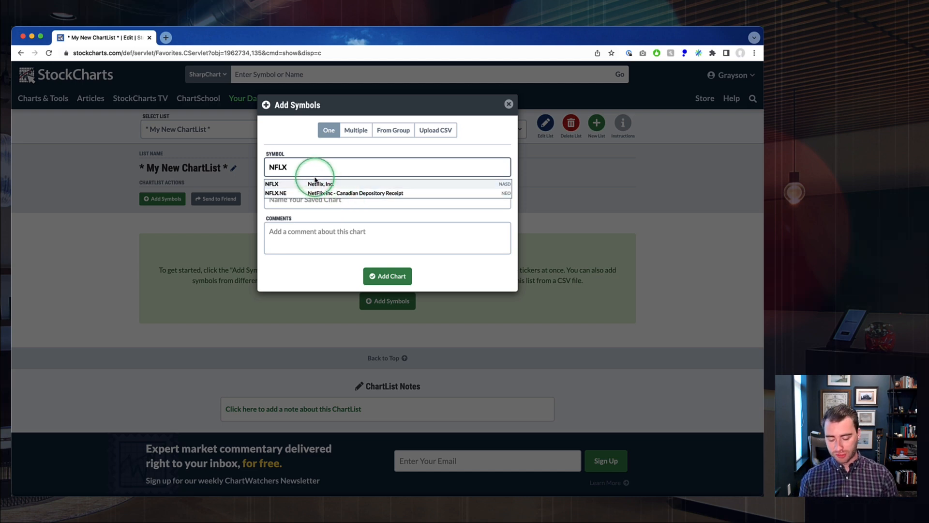
pyautogui.press('BackSpace')
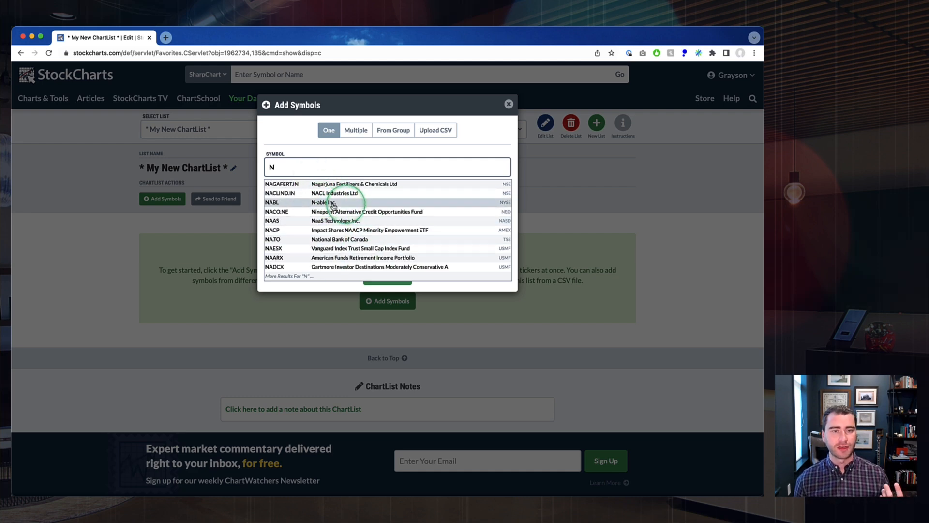
pyautogui.press('BackSpace')
pyautogui.click(307, 173)
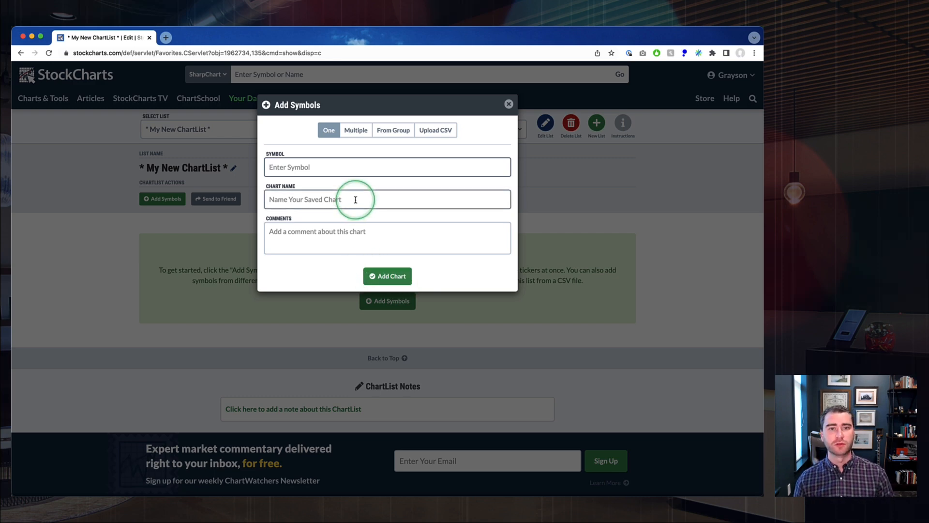
# Try entering NFLX and AAPL as multiple symbols, first comma-separated and then on separate lines, and clear the entry.
pyautogui.click(357, 131)
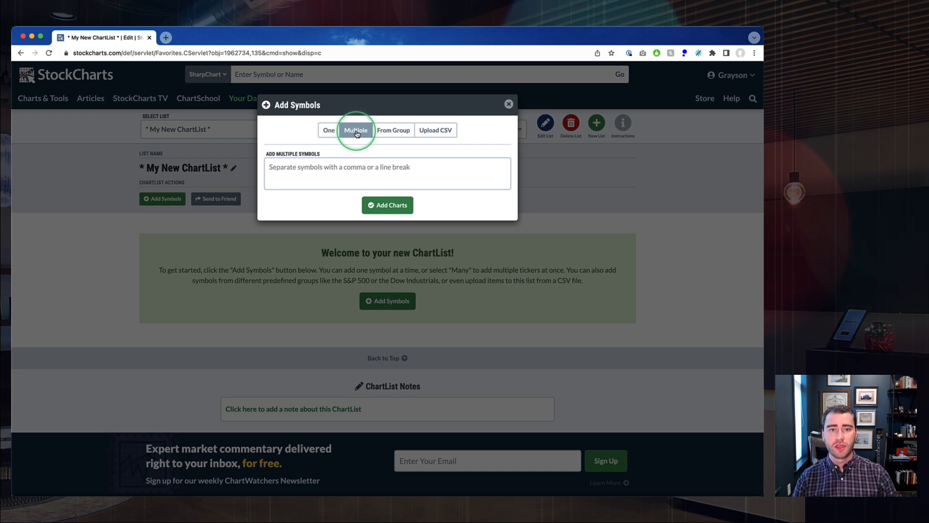
pyautogui.click(343, 174)
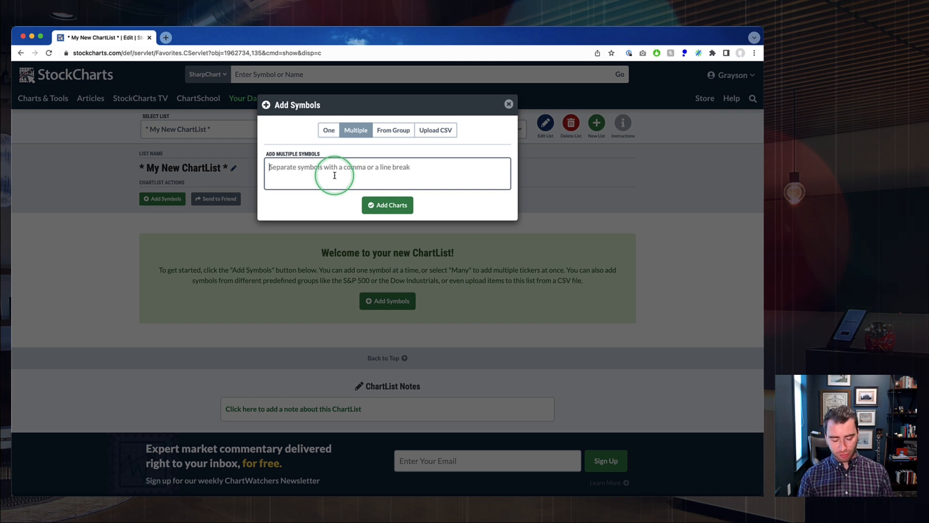
pyautogui.write('NFLX, AAPL')
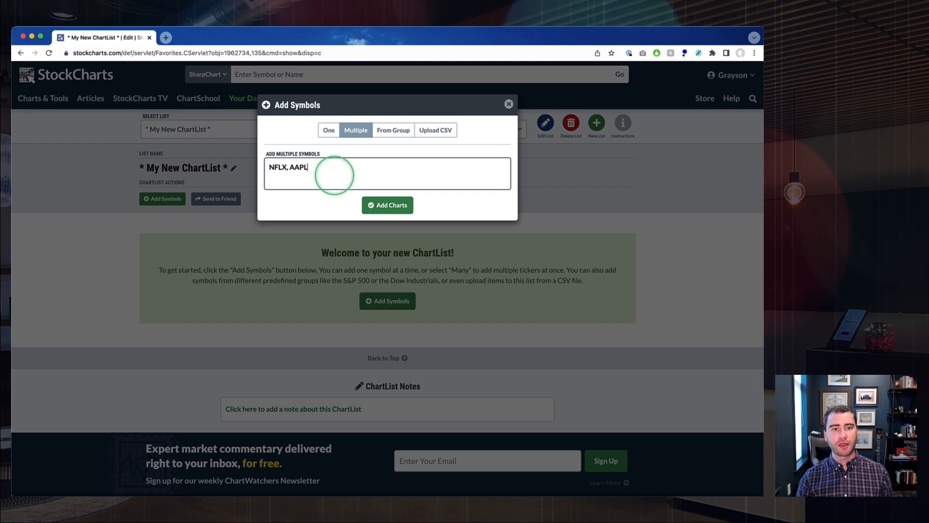
pyautogui.click(290, 167)
pyautogui.press('BackSpace')
pyautogui.press('BackSpace')
pyautogui.press('Return')
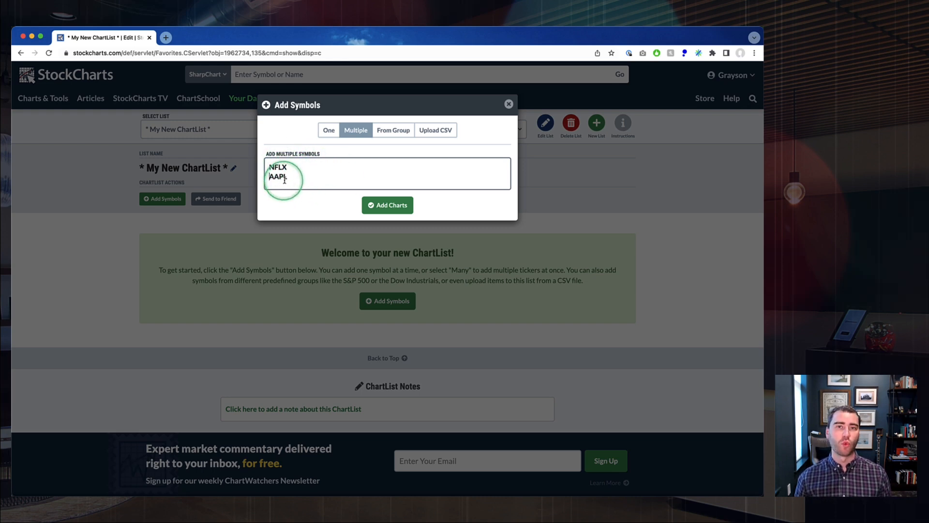
pyautogui.moveTo(296, 175); pyautogui.dragTo(256, 166)
pyautogui.press('BackSpace')
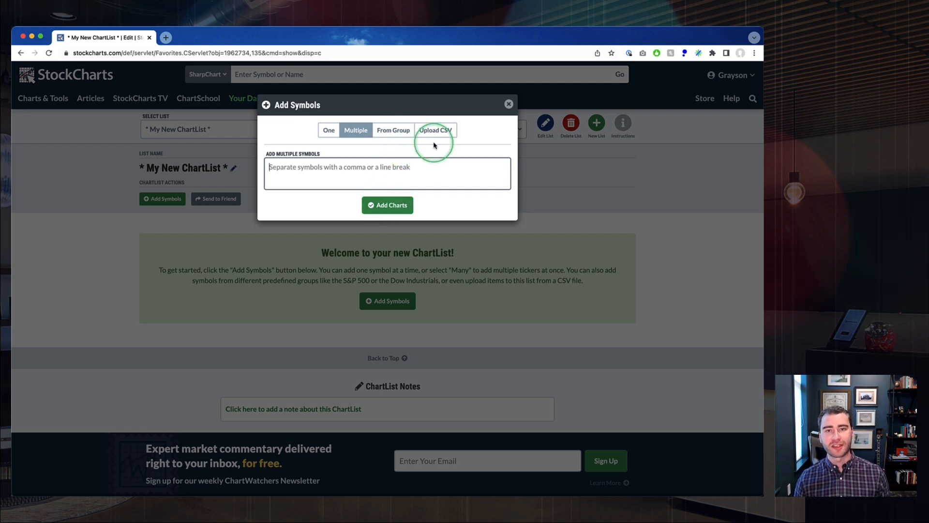
# Check the CSV upload and US industry options, and add the S&P 100 predefined group's charts to the ChartList.
pyautogui.click(445, 133)
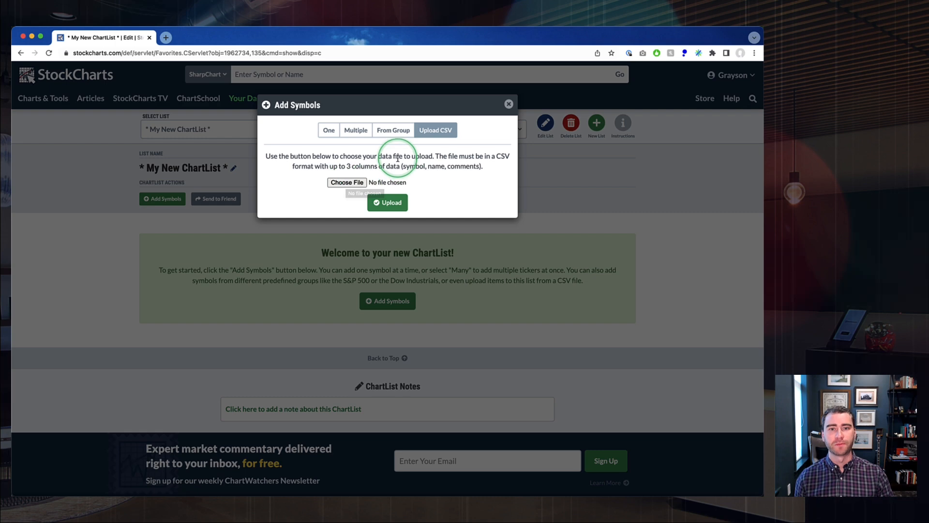
pyautogui.click(390, 139)
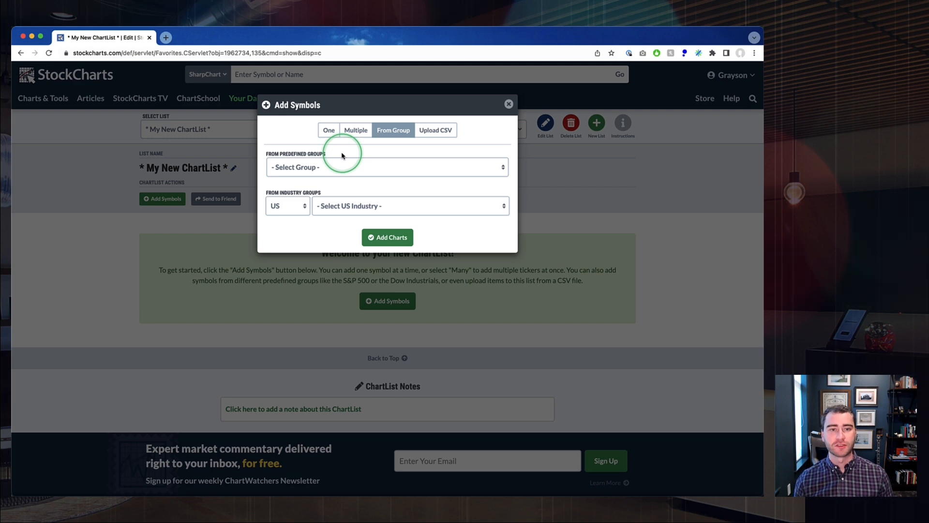
pyautogui.click(309, 167)
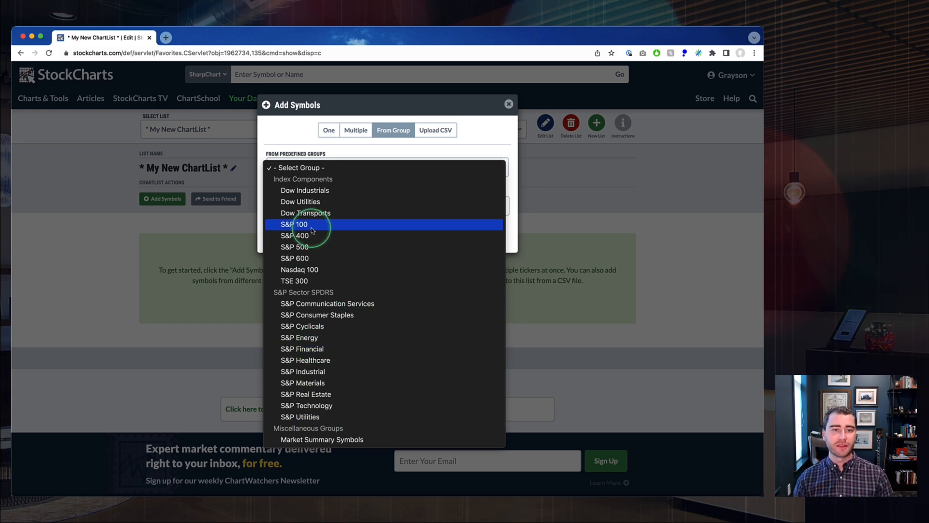
pyautogui.click(312, 227)
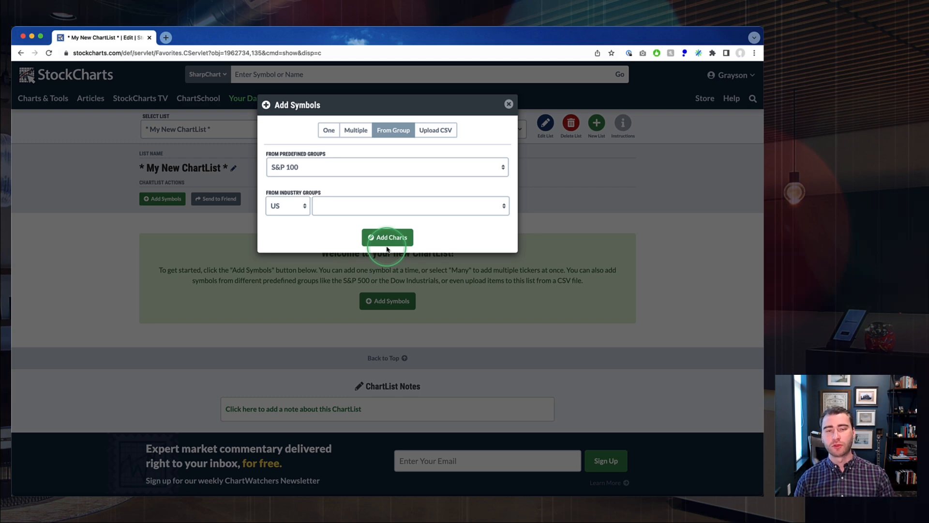
pyautogui.click(302, 207)
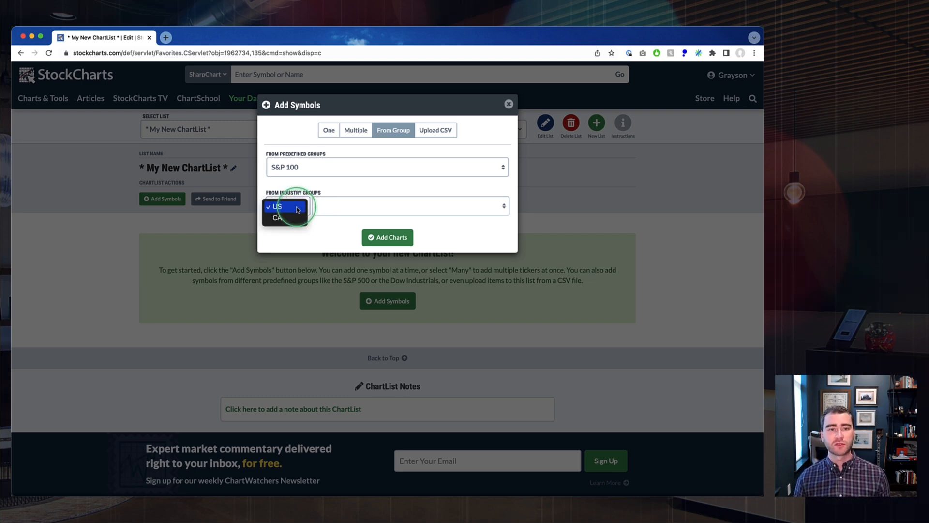
pyautogui.click(297, 209)
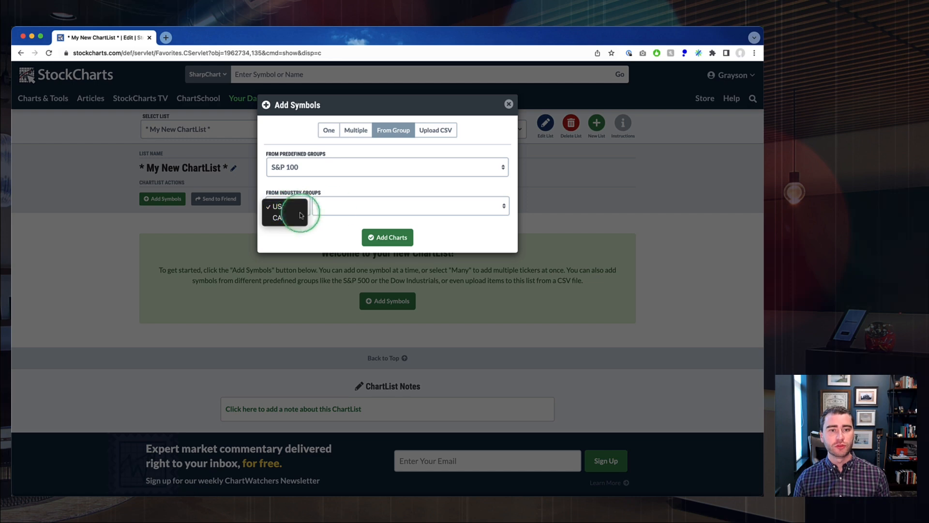
pyautogui.click(343, 207)
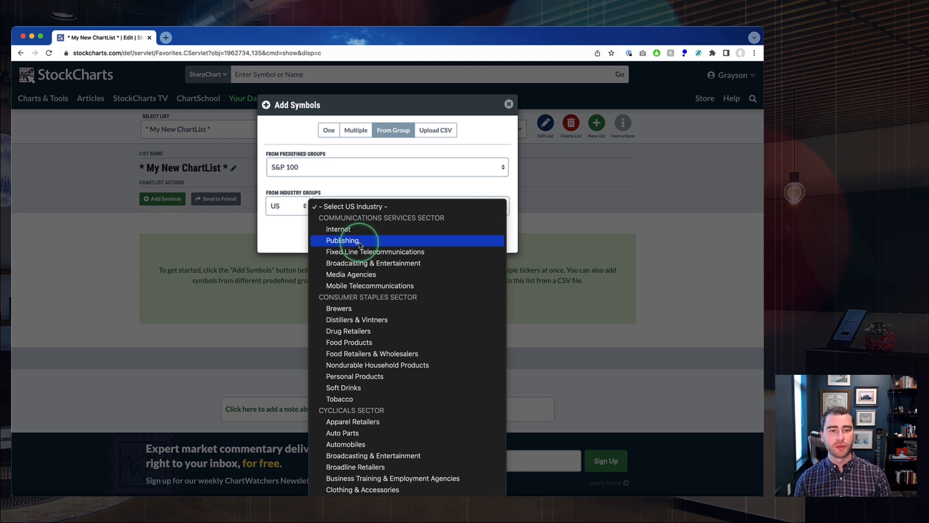
pyautogui.click(381, 183)
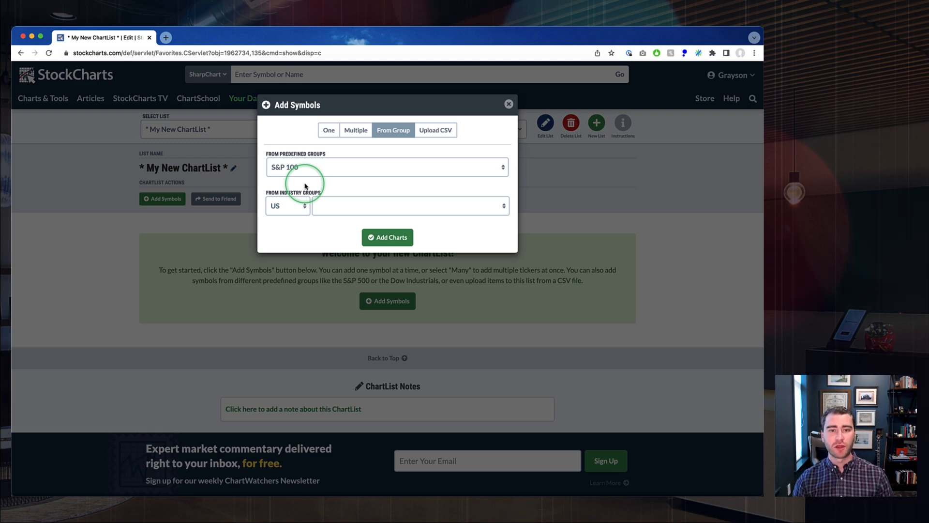
pyautogui.click(387, 236)
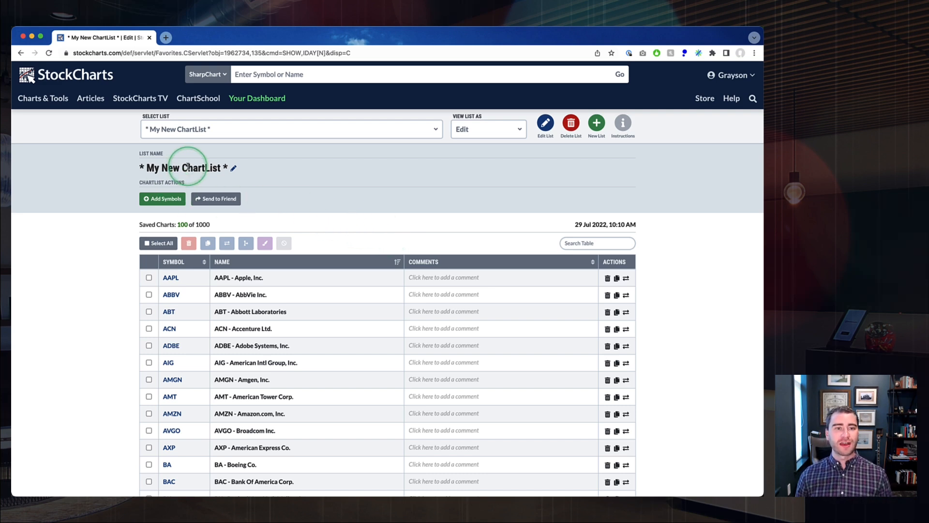
# Rename the ChartList as "* S&P 100 STOCKS *" and save the new name.
pyautogui.click(187, 166)
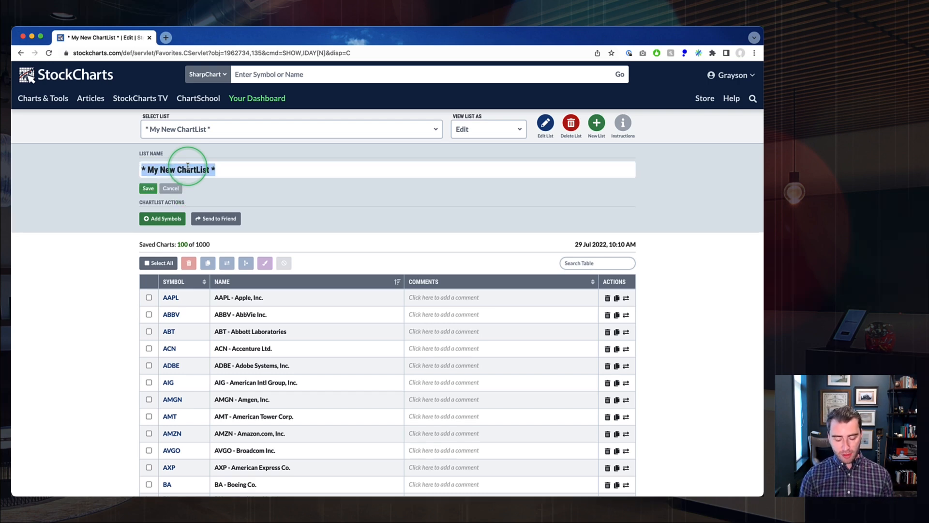
pyautogui.write('* S&P')
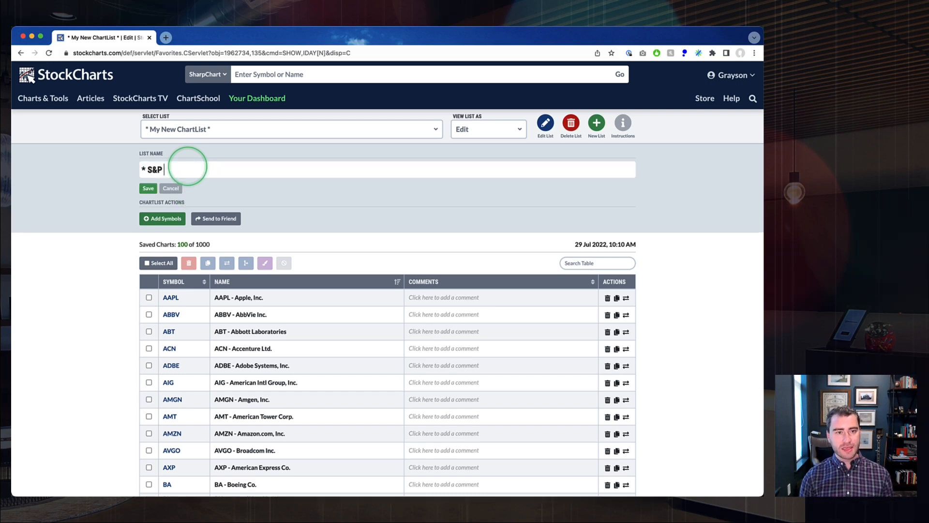
pyautogui.write(' 100 STOCKS *')
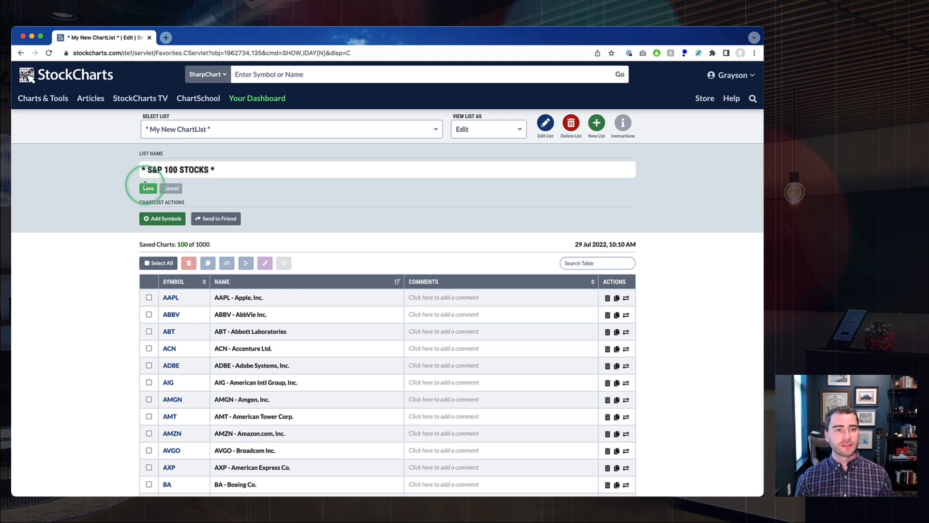
pyautogui.click(147, 188)
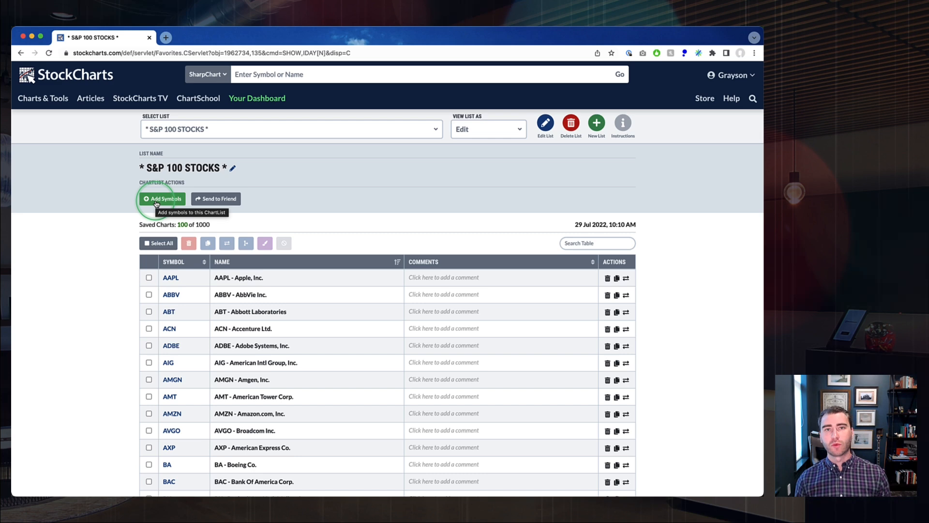
# Look at the Send to Friend dialog for sharing a copy of the ChartList, and close it without sending.
pyautogui.click(223, 206)
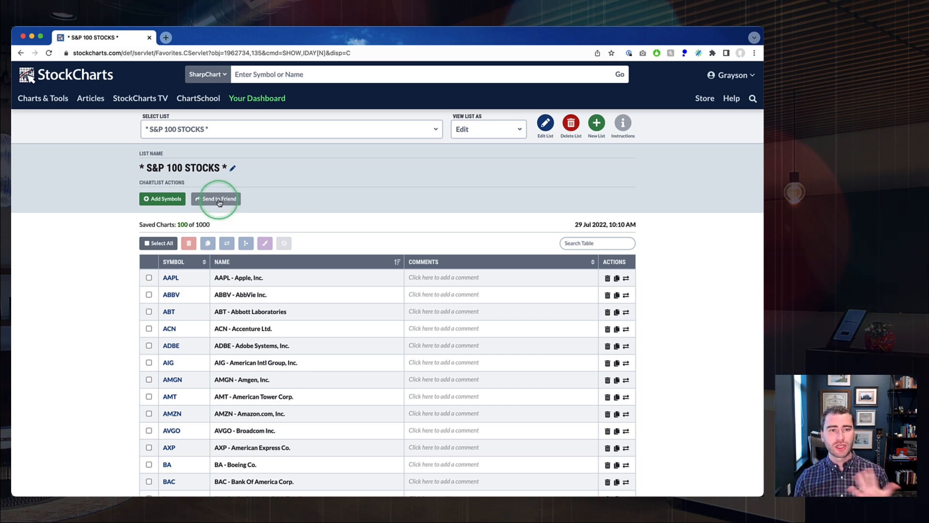
pyautogui.click(289, 170)
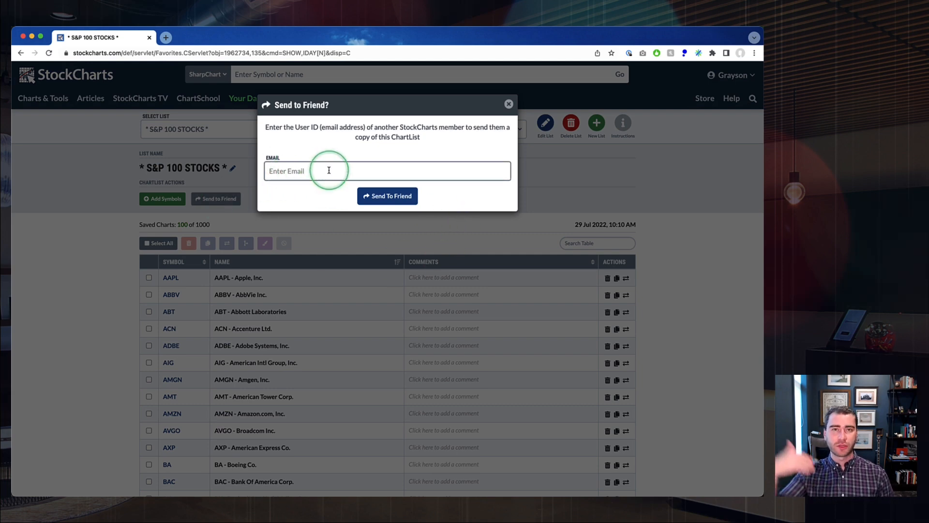
pyautogui.click(509, 105)
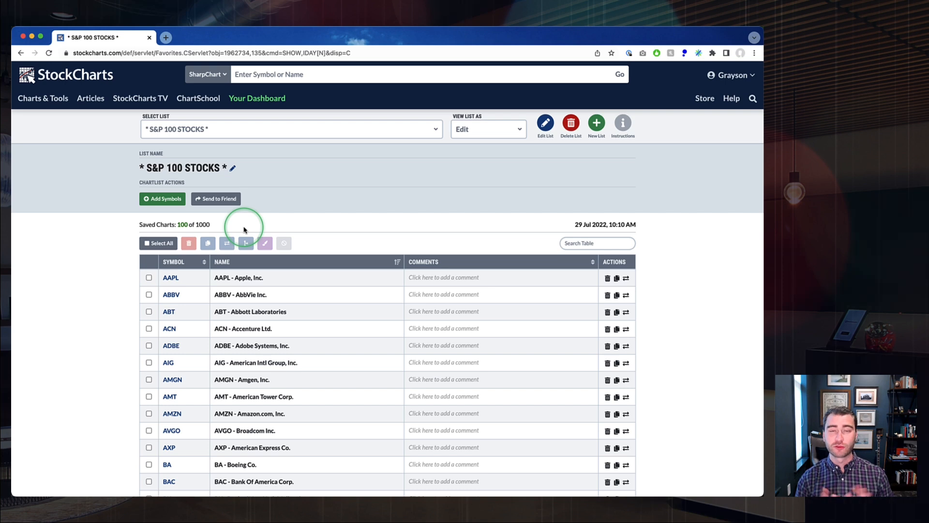
# Try sorting the chart table by name in both directions, and sort it by symbol in descending and finally ascending order.
pyautogui.scroll(-5, 245, 230)
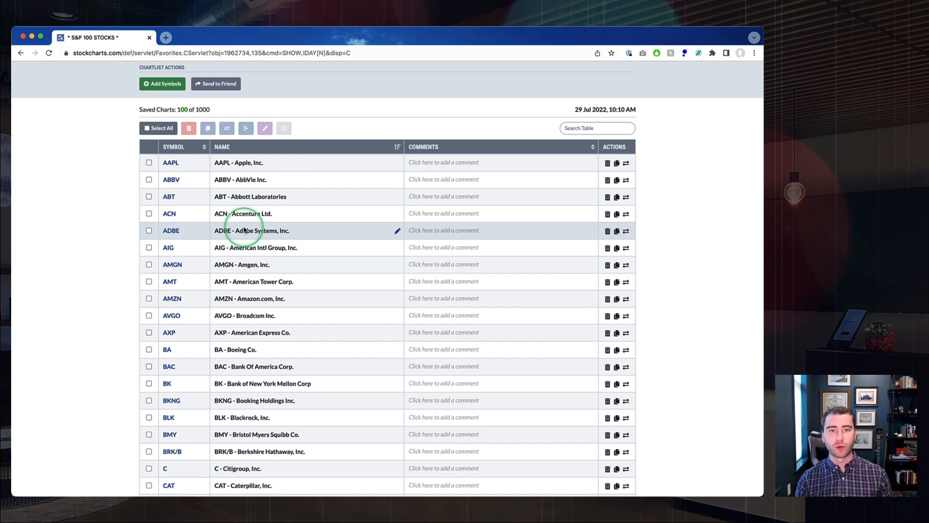
pyautogui.click(355, 152)
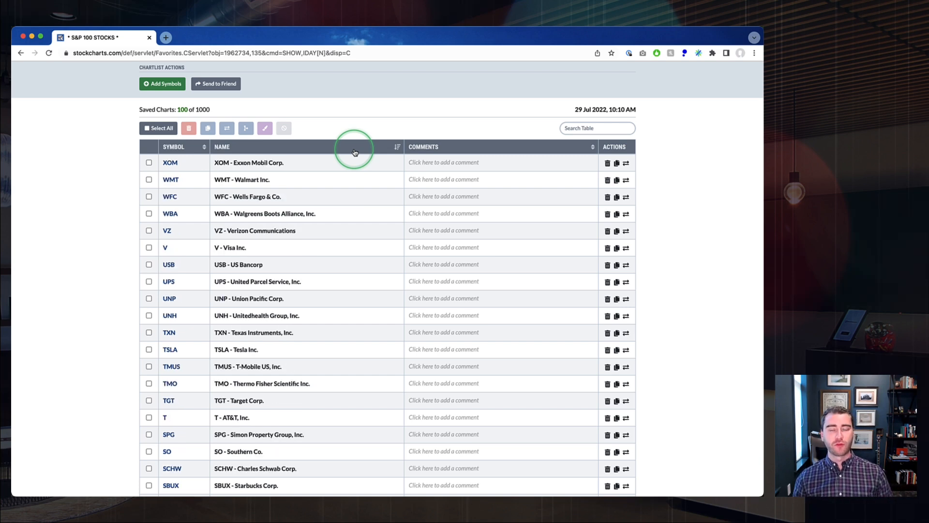
pyautogui.click(354, 152)
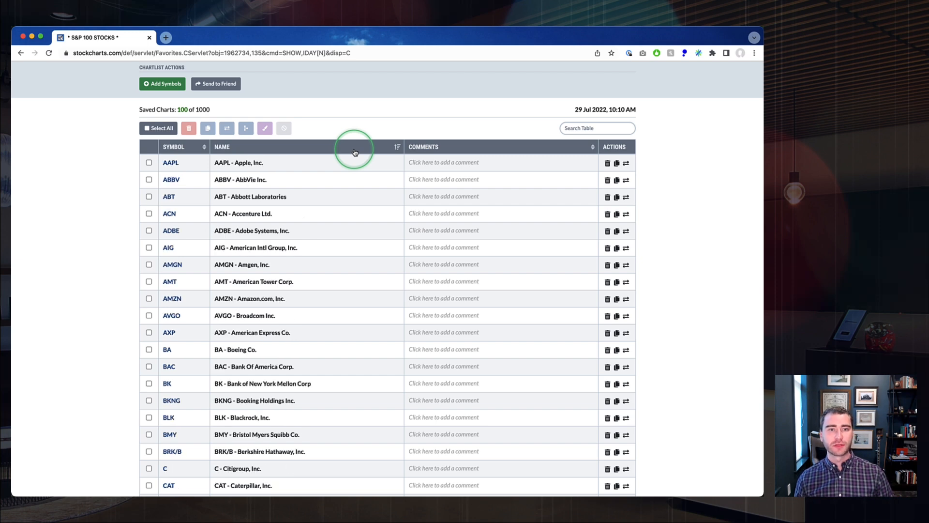
pyautogui.click(187, 153)
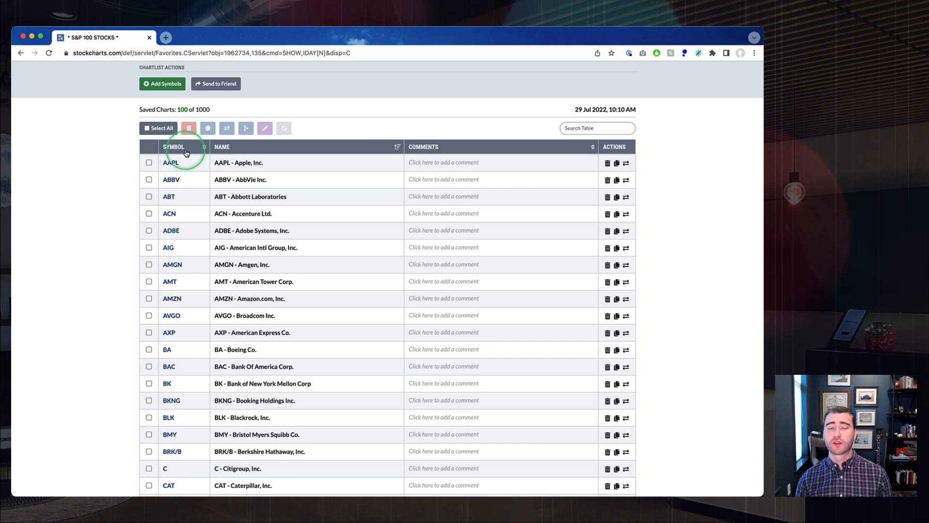
pyautogui.click(187, 154)
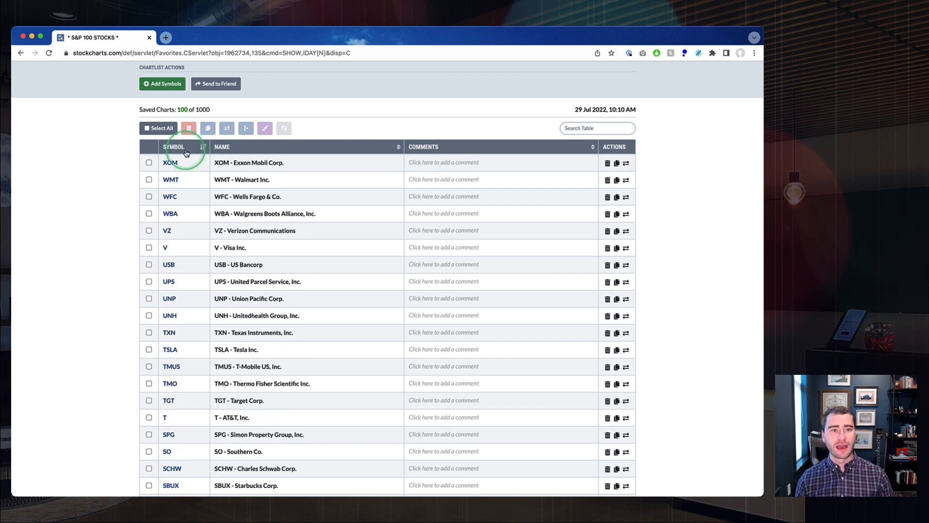
pyautogui.click(187, 154)
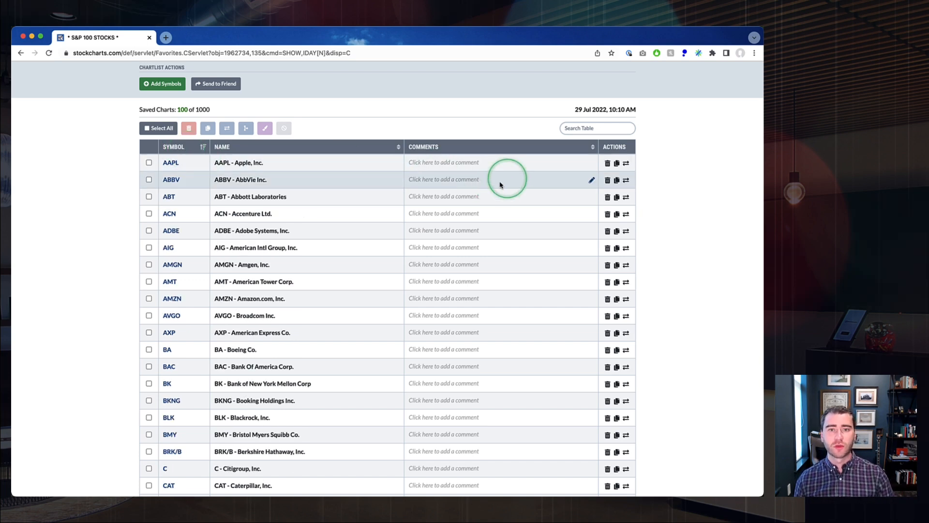
# Search the chart table for ABBV, and clear the search to list all charts again.
pyautogui.click(597, 127)
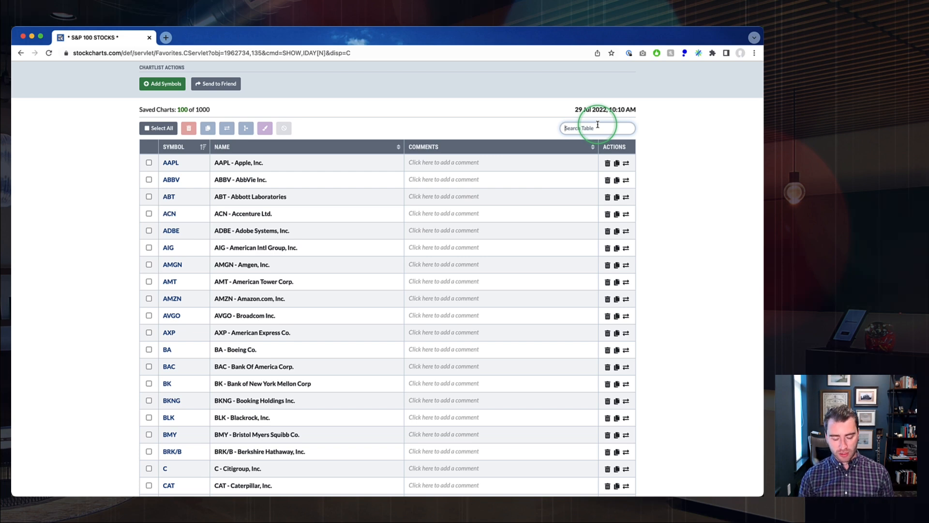
pyautogui.write('ABBV')
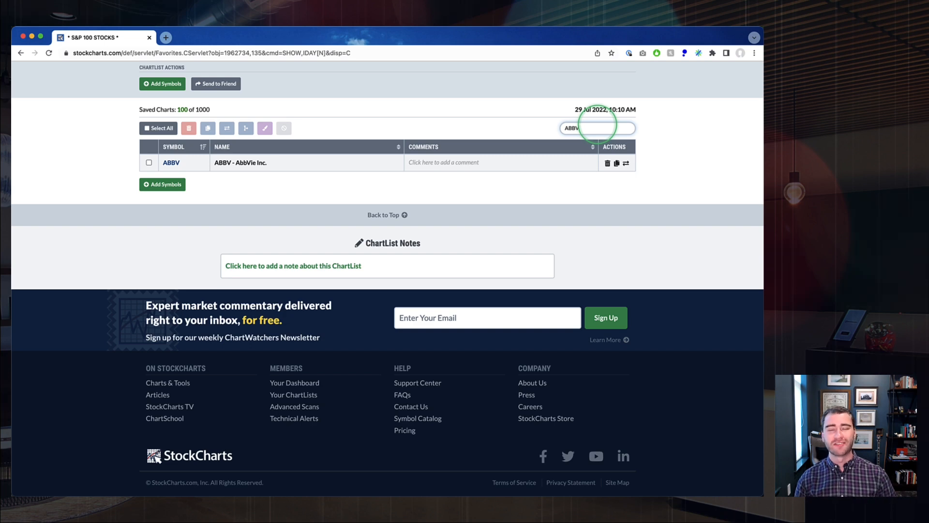
pyautogui.press('BackSpace')
pyautogui.press('BackSpace')
pyautogui.press('BackSpace')
pyautogui.press('BackSpace')
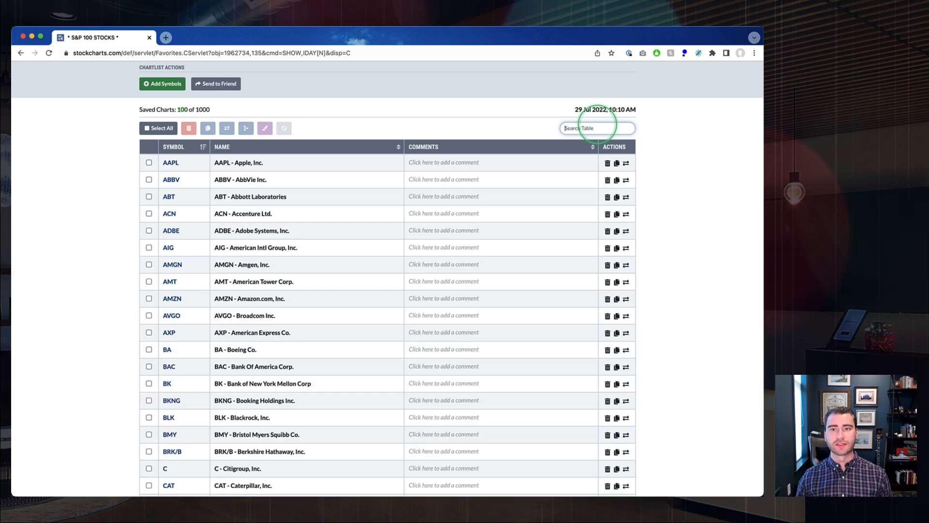
pyautogui.click(502, 129)
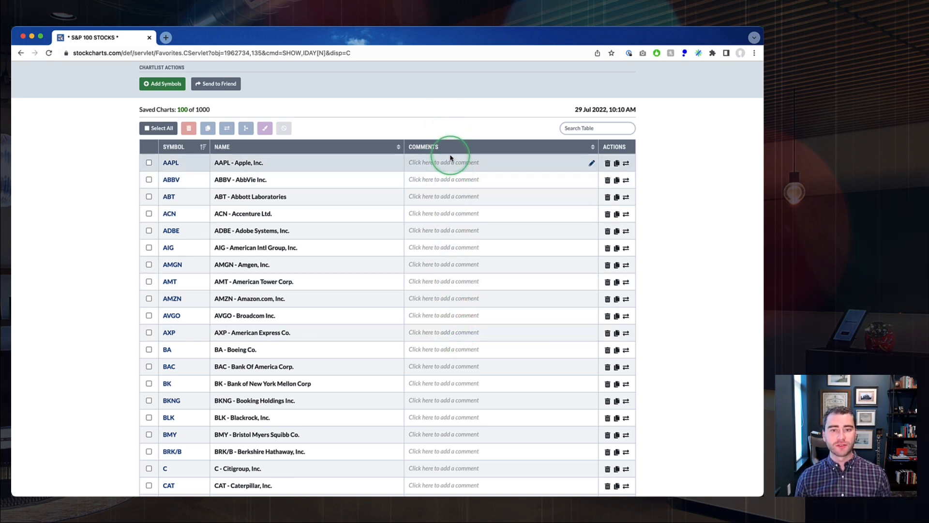
# Add and save the comment "ADD MY COMMENTS RIGHT HERE" on the ACN chart.
pyautogui.scroll(-3, 451, 157)
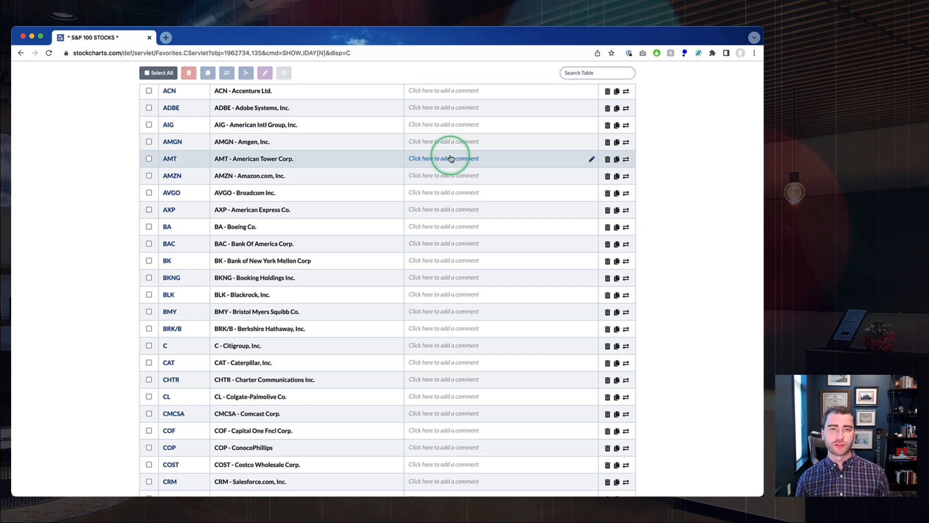
pyautogui.scroll(3, 451, 158)
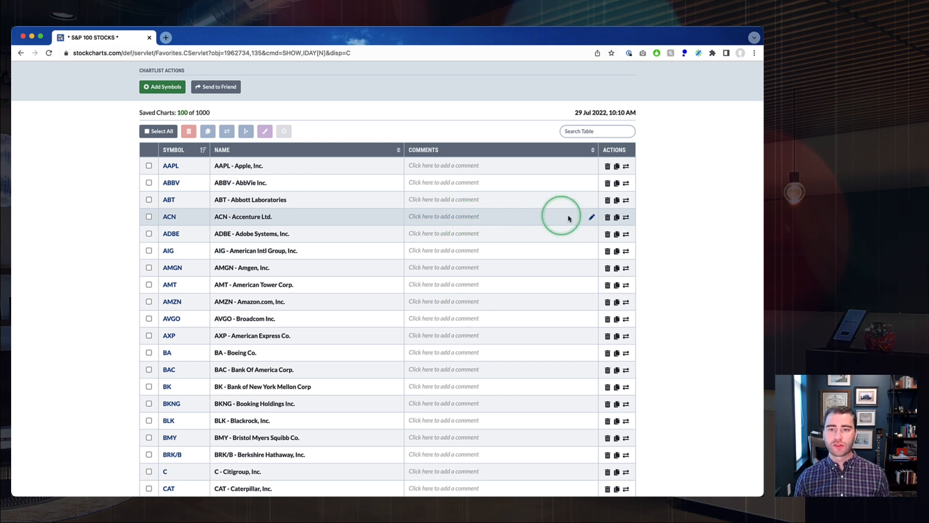
pyautogui.click(442, 217)
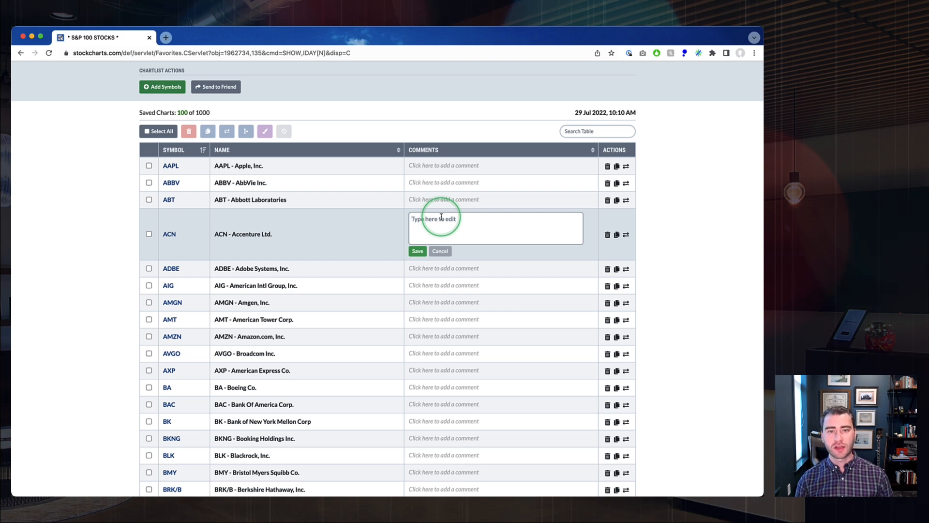
pyautogui.write('A')
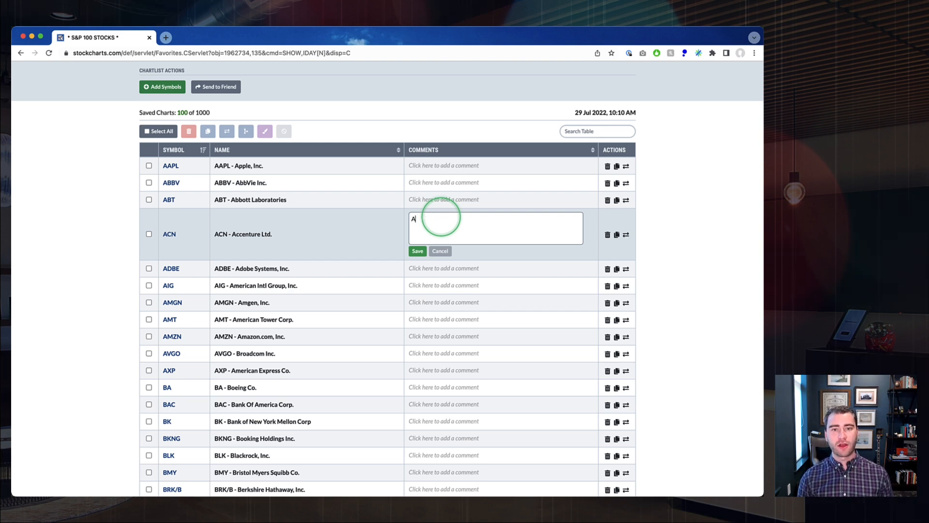
pyautogui.write('DD MY COMMENTS RIGHT HERE')
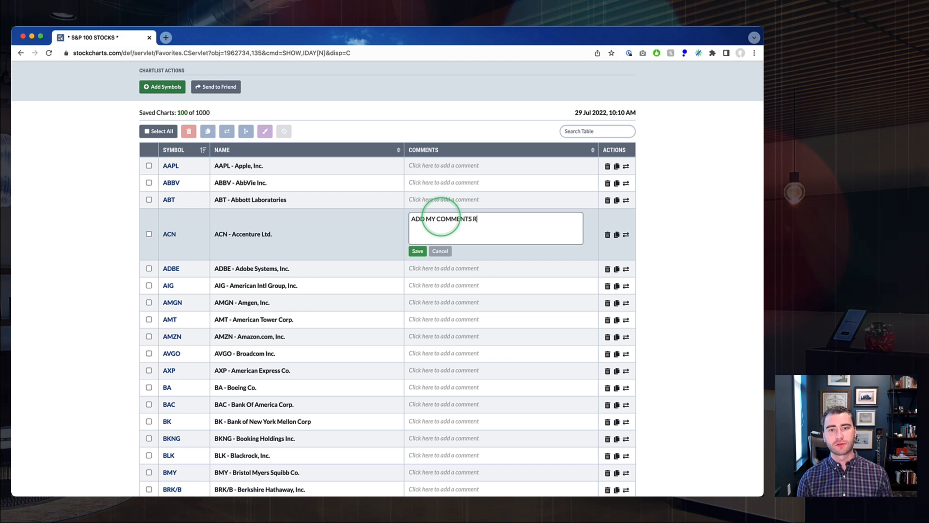
pyautogui.click(419, 250)
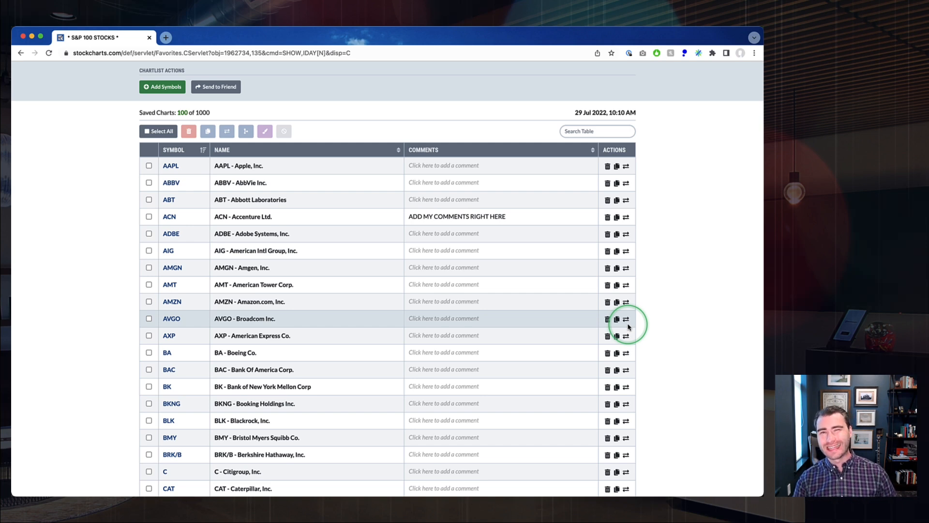
# Add and save the comment "Click again to edit" on the AMZN chart.
pyautogui.click(432, 303)
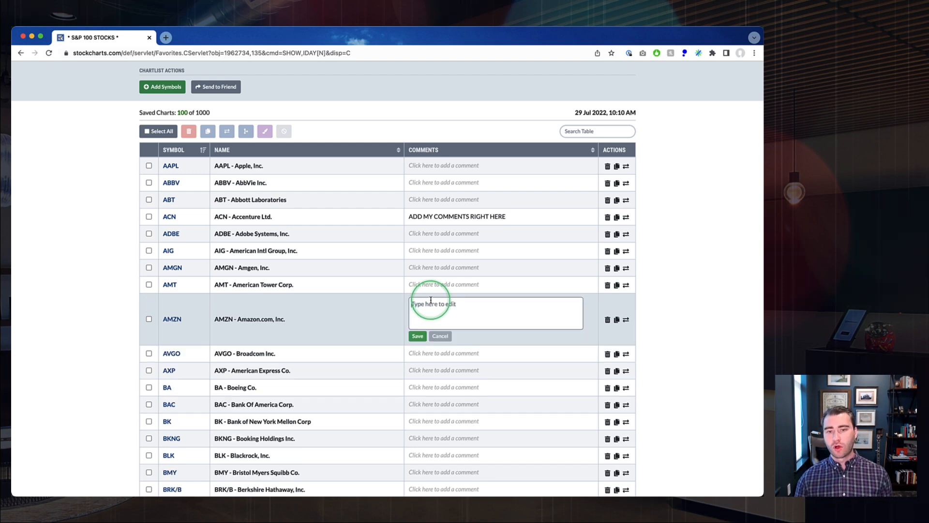
pyautogui.write('Click')
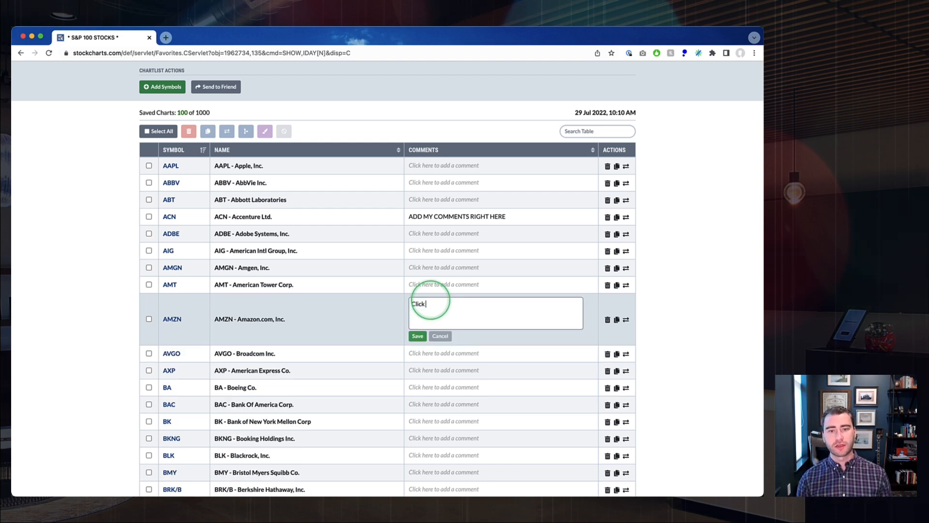
pyautogui.write(' again to edit')
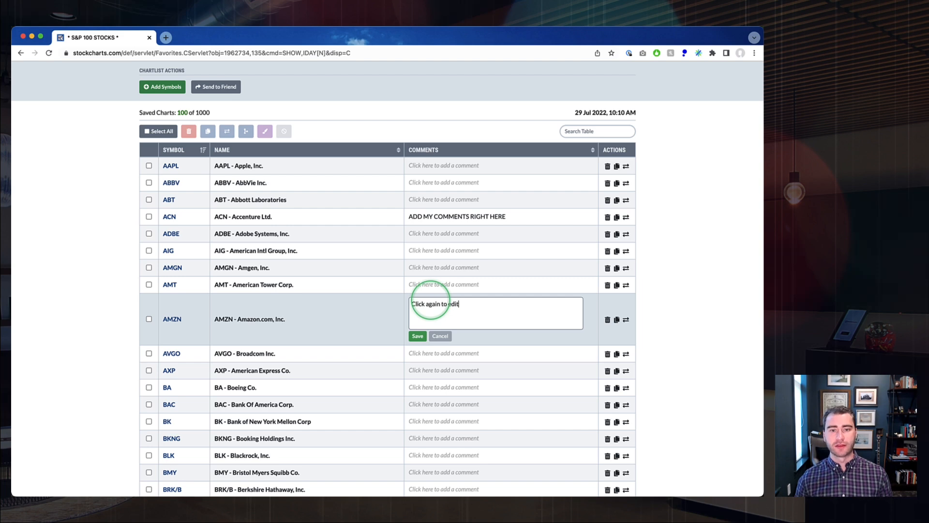
pyautogui.click(417, 336)
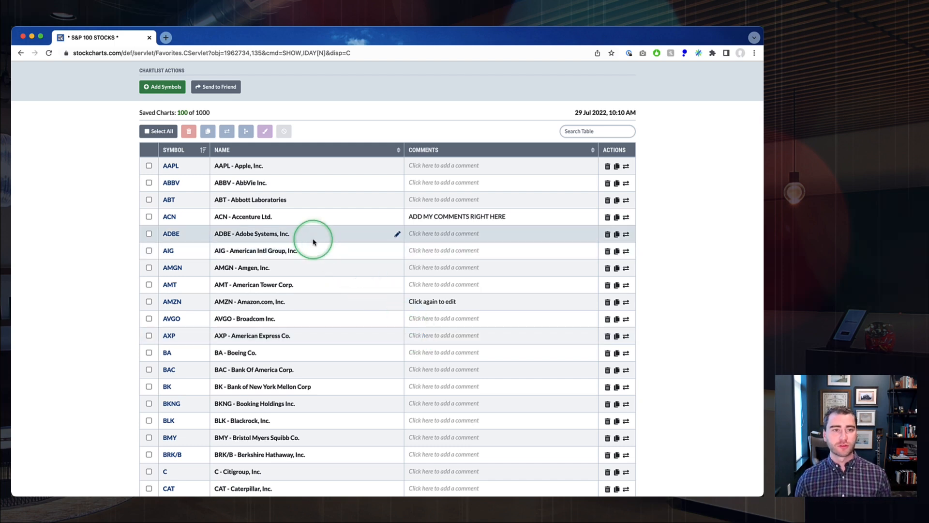
# Shorten the Apple chart's name to just "AAPL" directly in the table and save it.
pyautogui.click(248, 166)
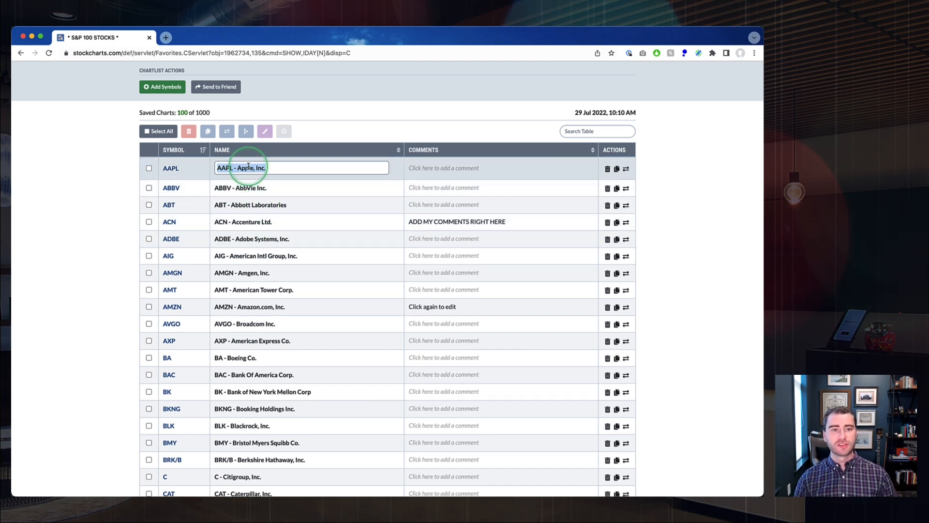
pyautogui.press('End')
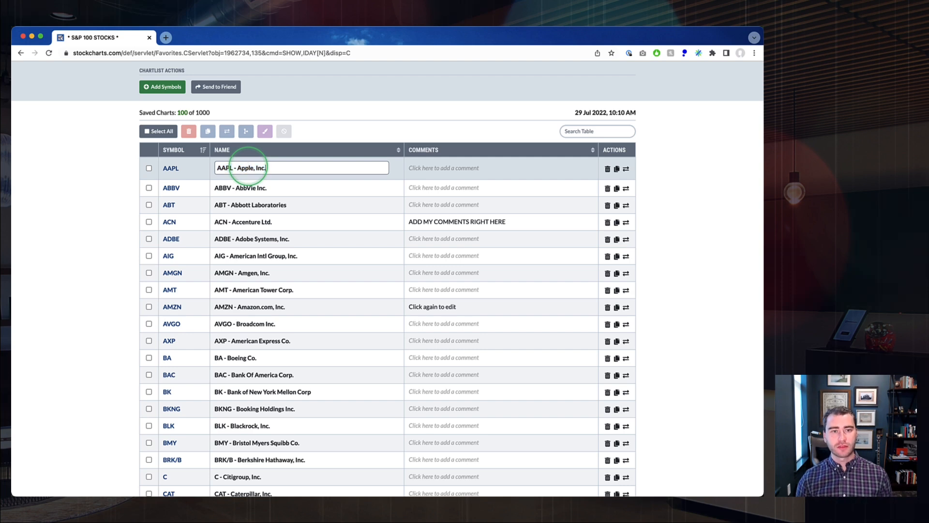
pyautogui.press('BackSpace')
pyautogui.press('BackSpace')
pyautogui.press('BackSpace')
pyautogui.press('BackSpace')
pyautogui.press('BackSpace')
pyautogui.press('BackSpace')
pyautogui.press('BackSpace')
pyautogui.press('BackSpace')
pyautogui.press('BackSpace')
pyautogui.press('BackSpace')
pyautogui.press('BackSpace')
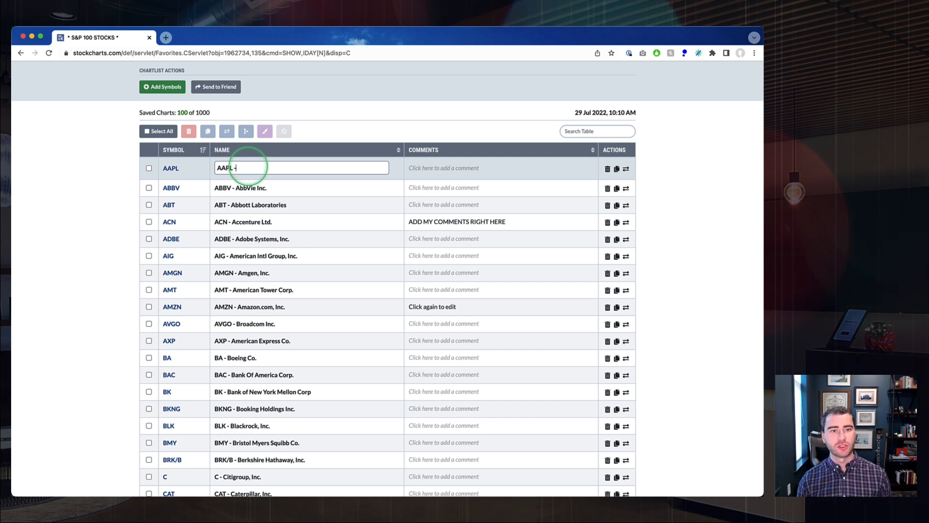
pyautogui.press('Return')
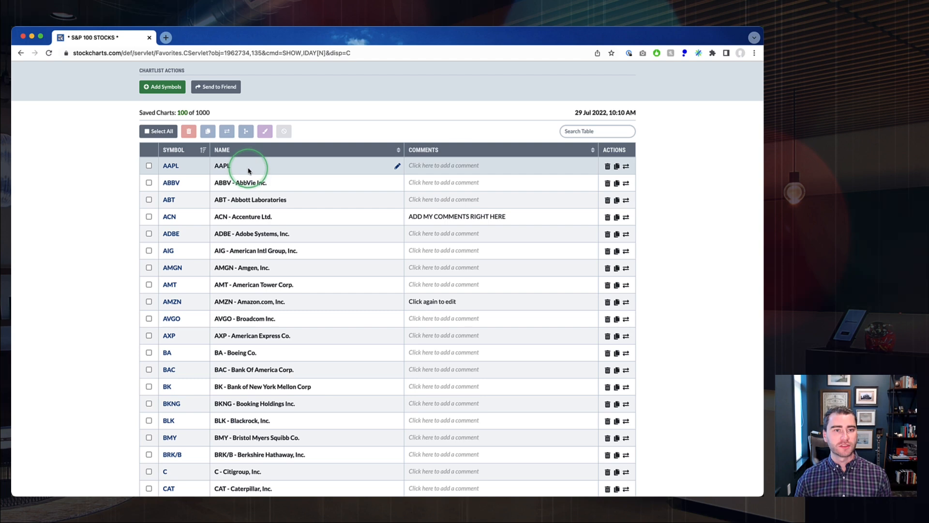
# Remove the ticker prefix from the ABBV chart's name so it reads "AbbVie Inc.", and save it.
pyautogui.click(242, 184)
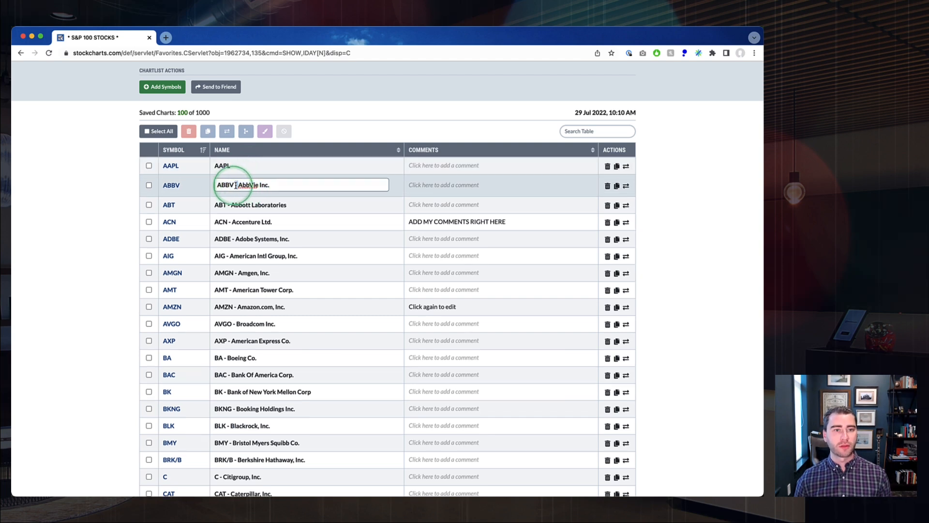
pyautogui.click(213, 187)
pyautogui.click(239, 185)
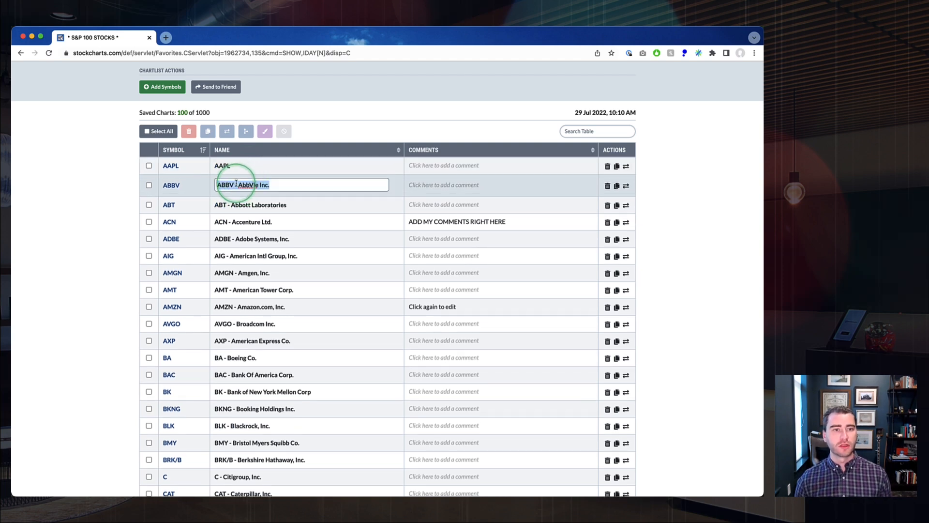
pyautogui.press('BackSpace')
pyautogui.press('BackSpace')
pyautogui.press('BackSpace')
pyautogui.press('BackSpace')
pyautogui.press('BackSpace')
pyautogui.press('BackSpace')
pyautogui.press('BackSpace')
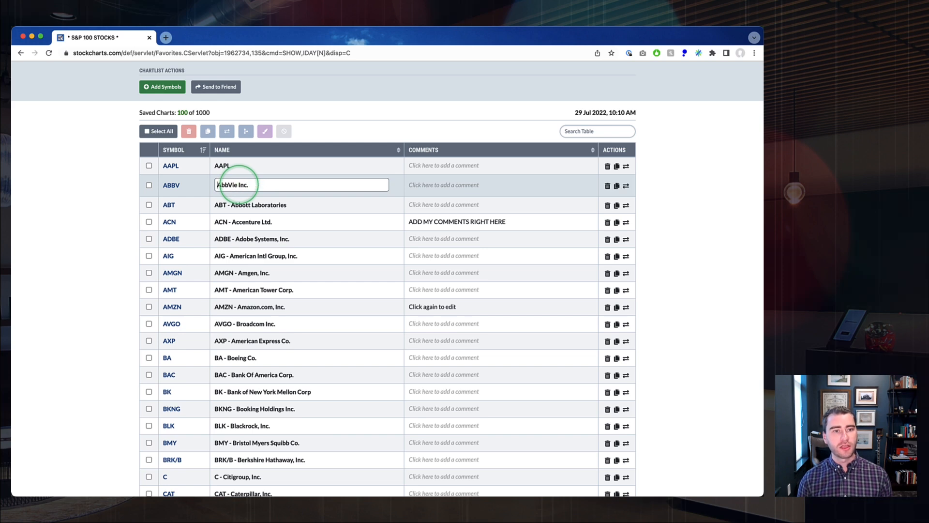
pyautogui.press('Return')
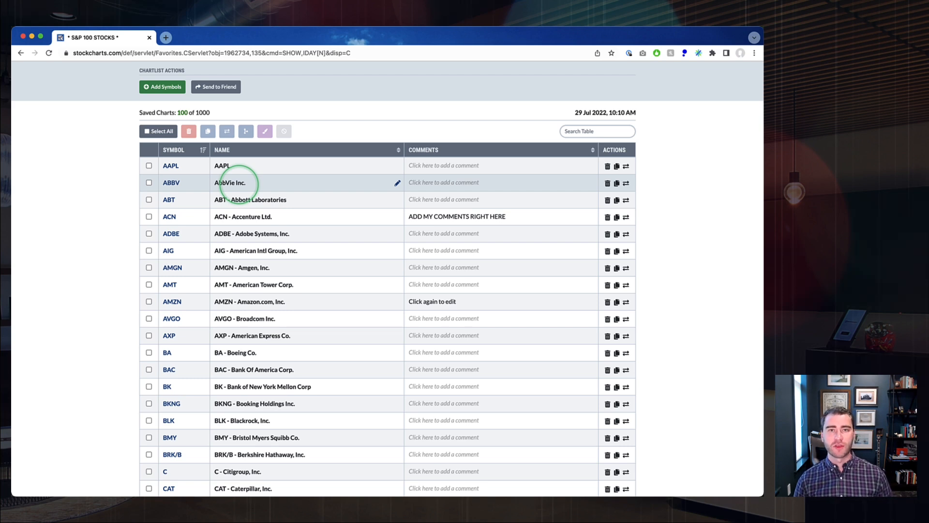
# Open the ABT chart's name for inline editing in the table and close the edit field.
pyautogui.click(246, 200)
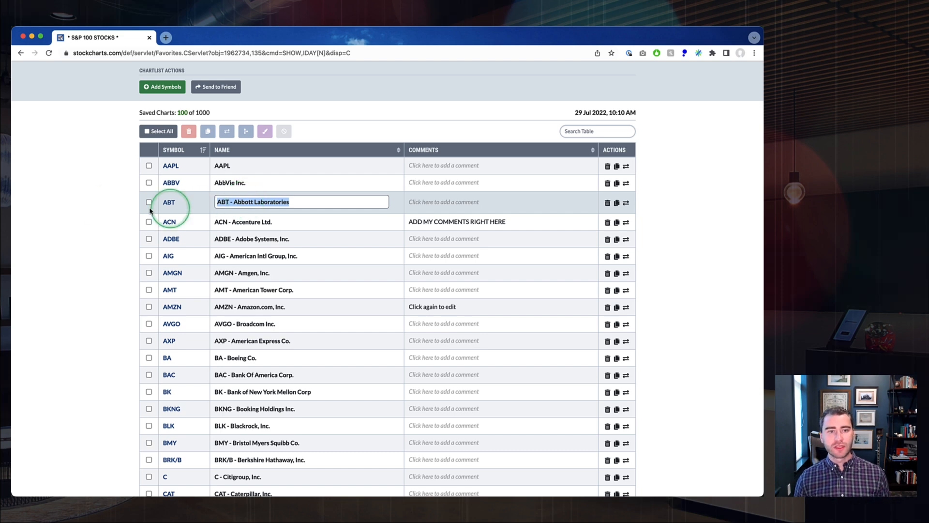
pyautogui.click(96, 205)
pyautogui.click(265, 199)
pyautogui.press('Return')
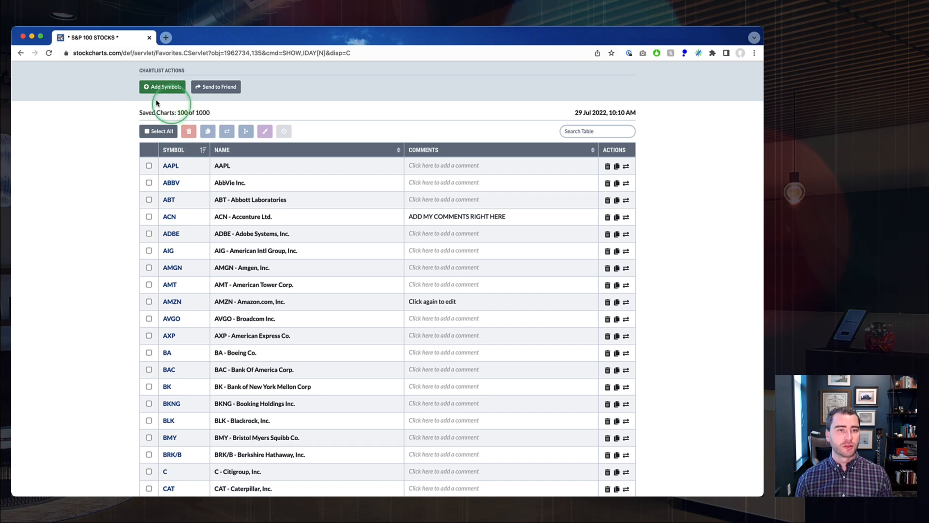
# Select and deselect all charts at once, and select just the AAPL, ABBV, ABT and ACN charts individually.
pyautogui.click(152, 137)
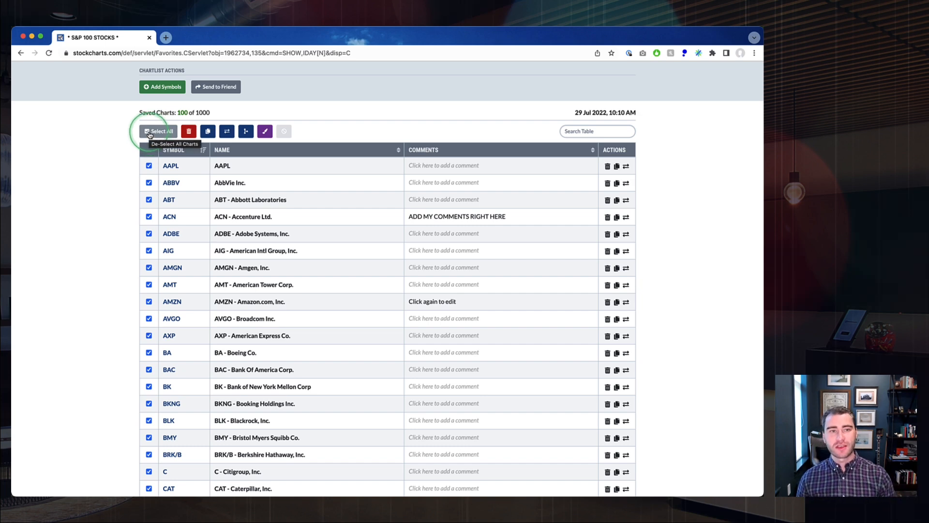
pyautogui.click(150, 134)
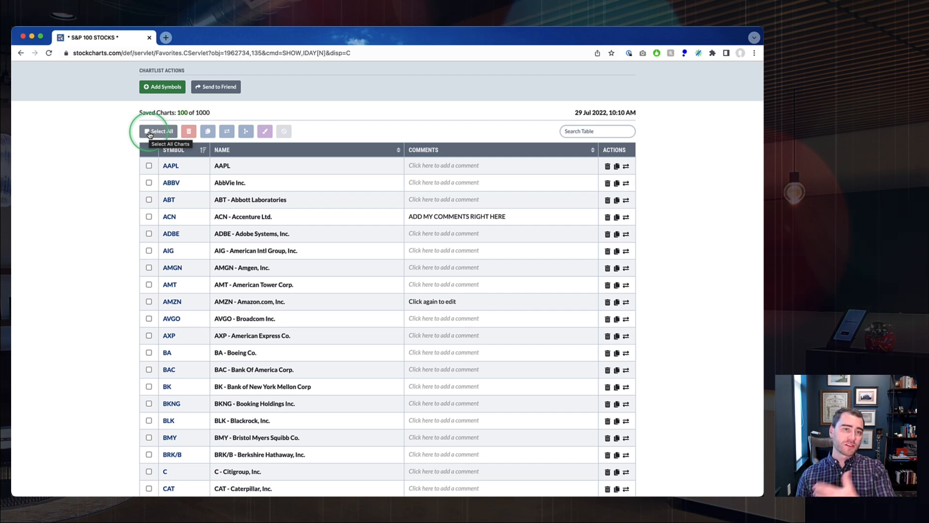
pyautogui.click(149, 166)
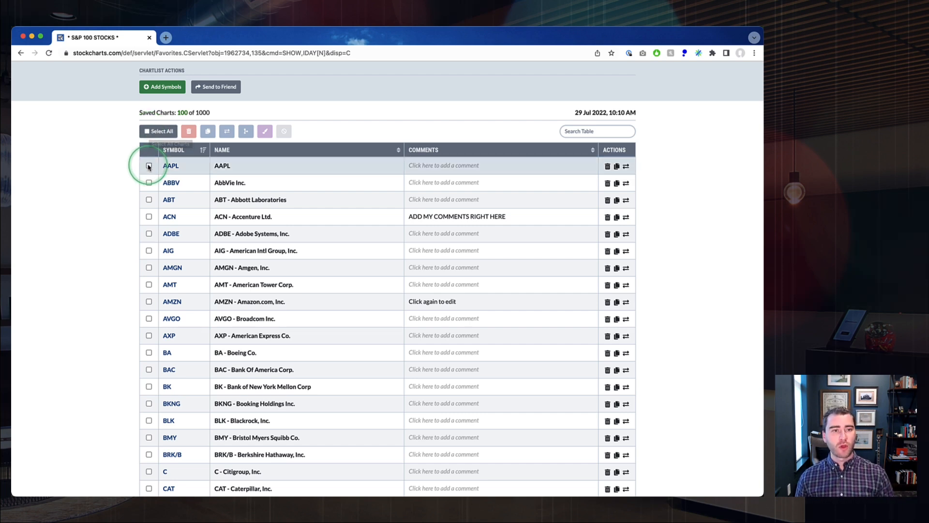
pyautogui.click(149, 183)
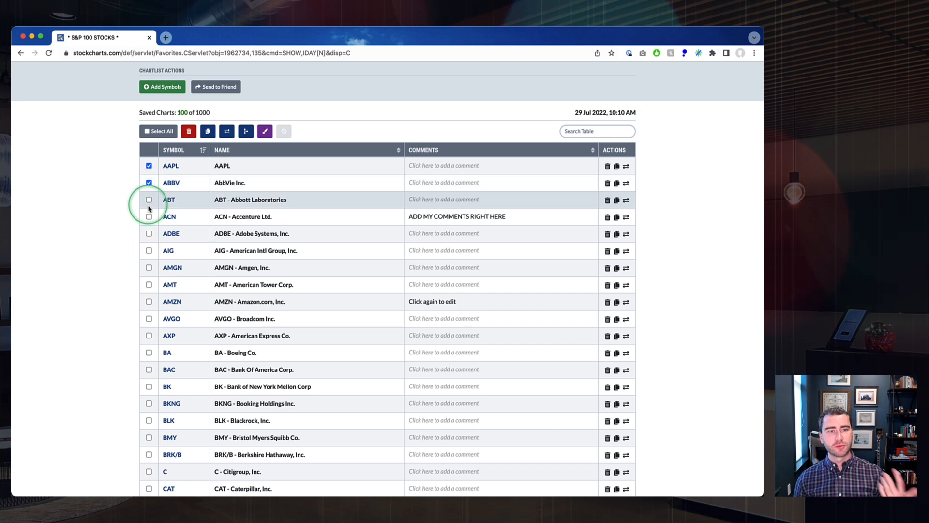
pyautogui.click(150, 200)
pyautogui.click(149, 217)
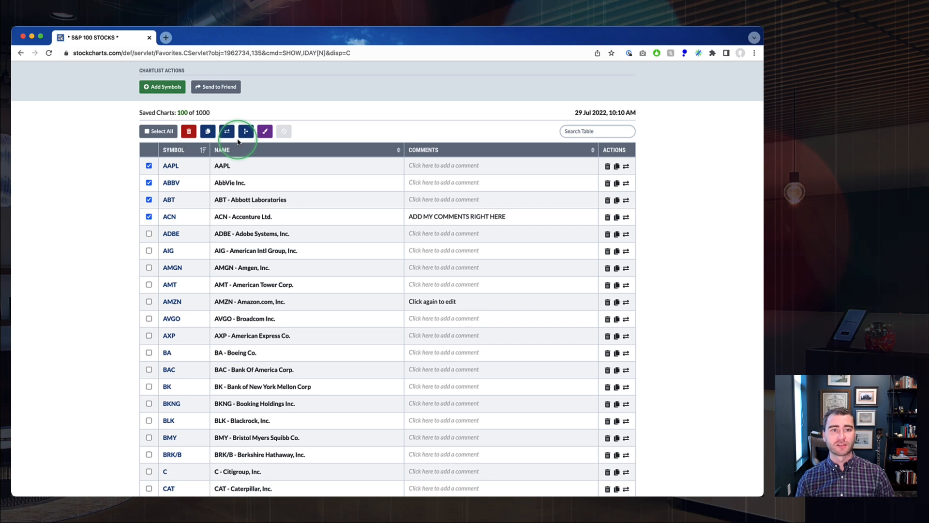
# Add the CAT, CHTR, CL and CVS charts further down the list to the selection.
pyautogui.scroll(-3, 259, 213)
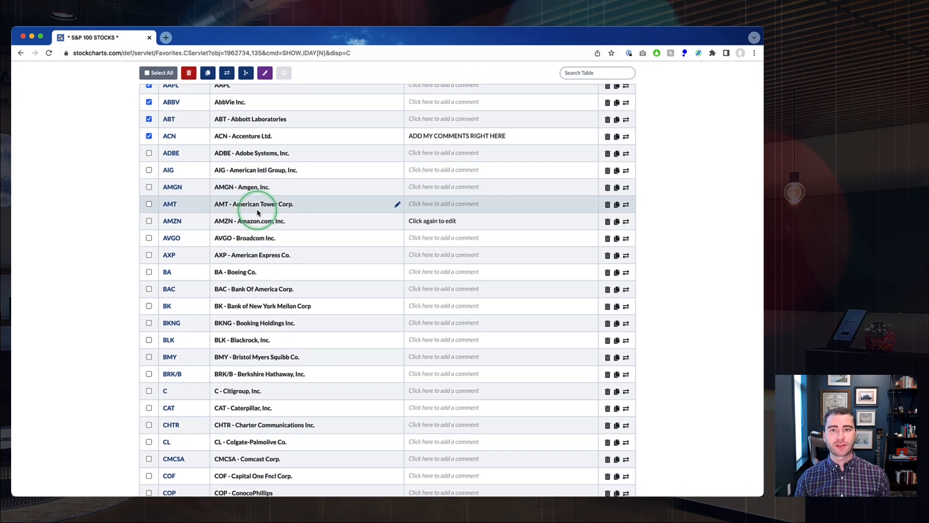
pyautogui.scroll(-8, 259, 213)
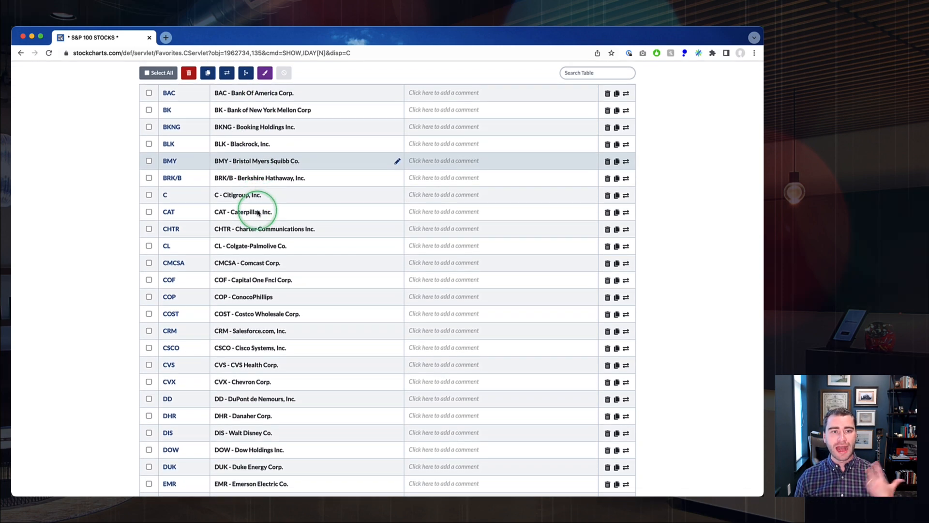
pyautogui.click(149, 193)
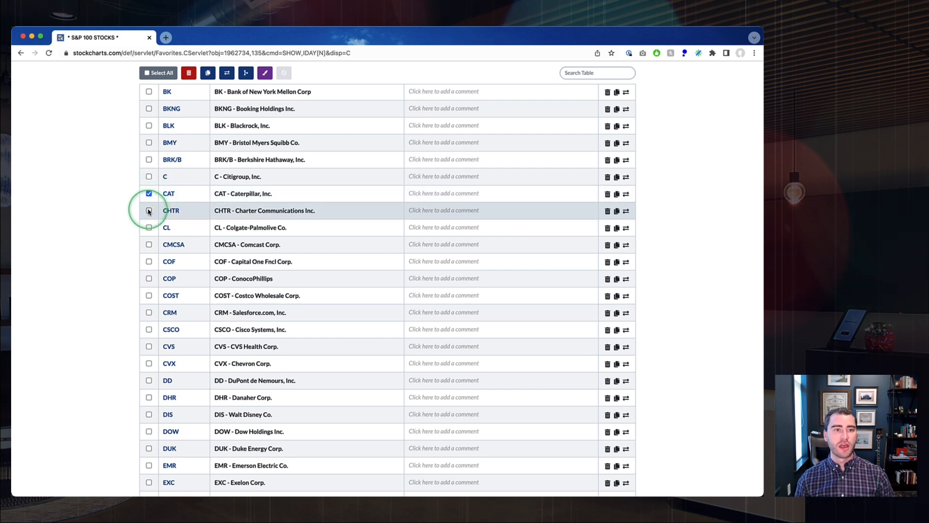
pyautogui.click(149, 210)
pyautogui.click(149, 227)
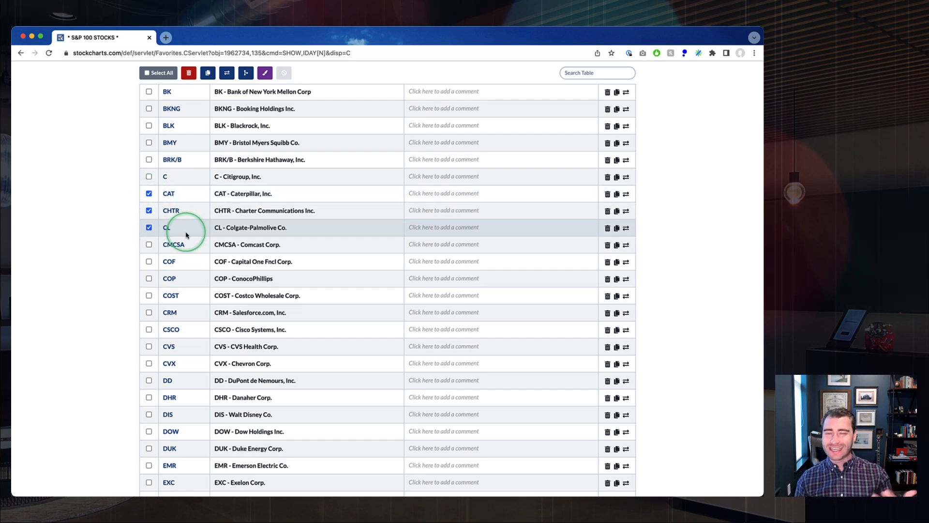
pyautogui.scroll(-5, 186, 236)
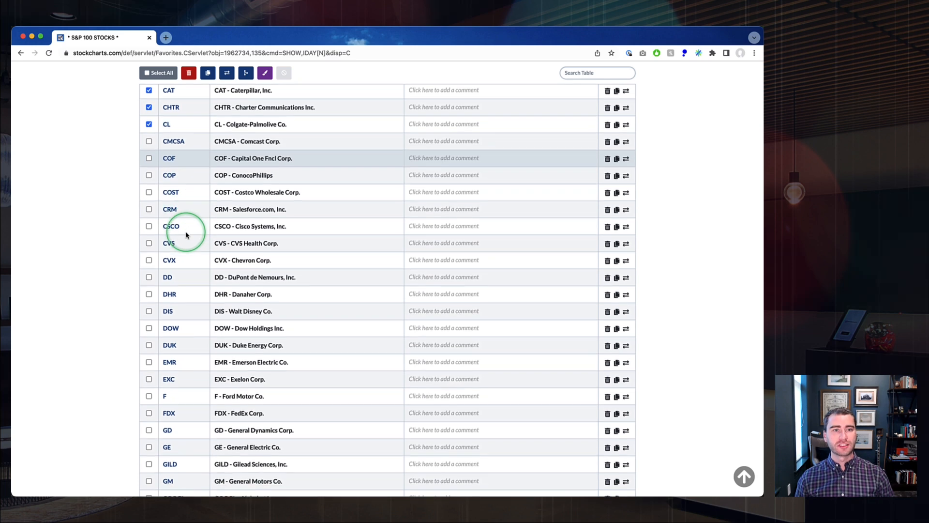
pyautogui.scroll(-4, 186, 235)
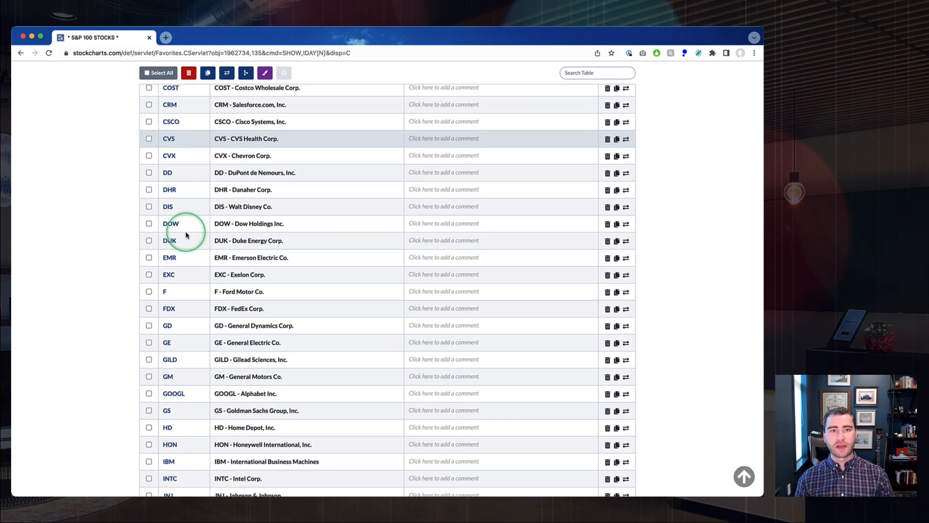
pyautogui.scroll(4, 185, 236)
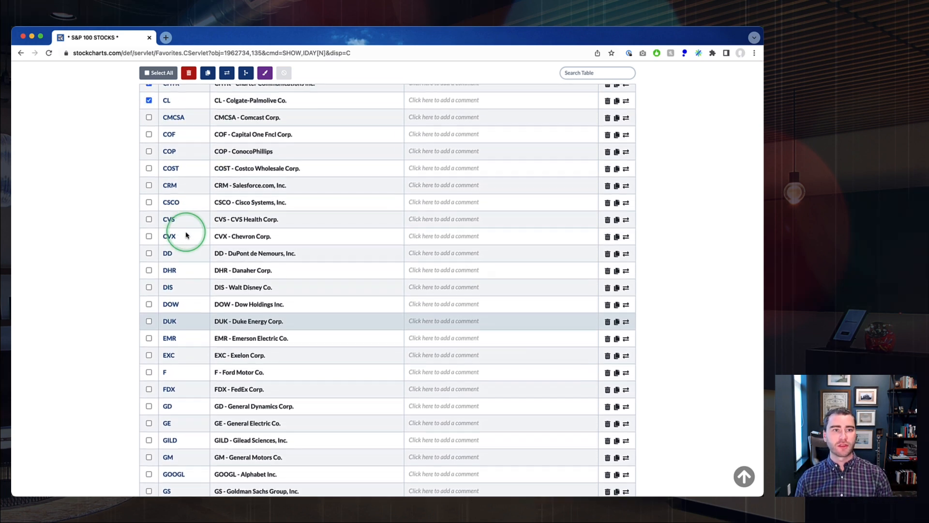
pyautogui.click(149, 219)
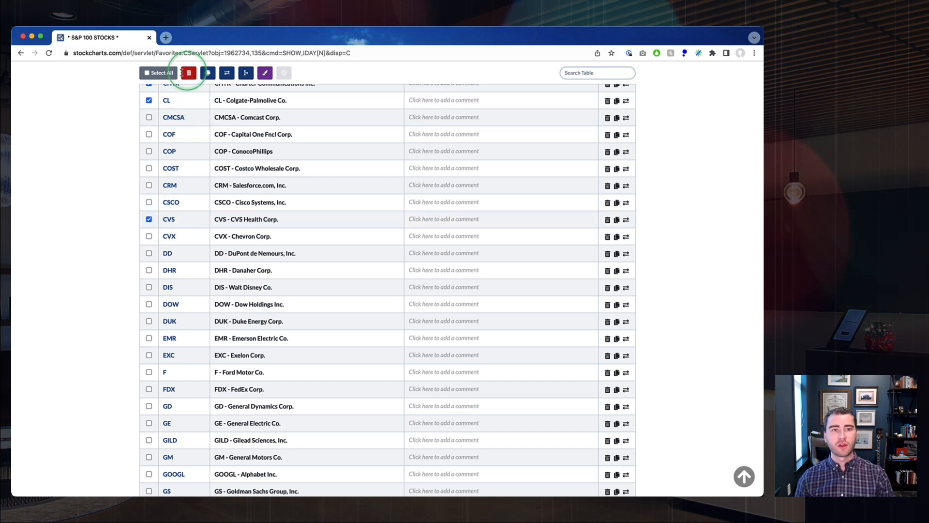
# Review the ChartStyles available for applying to the selected charts and close the Apply ChartStyle dialog.
pyautogui.scroll(15, 249, 174)
pyautogui.scroll(3, 249, 208)
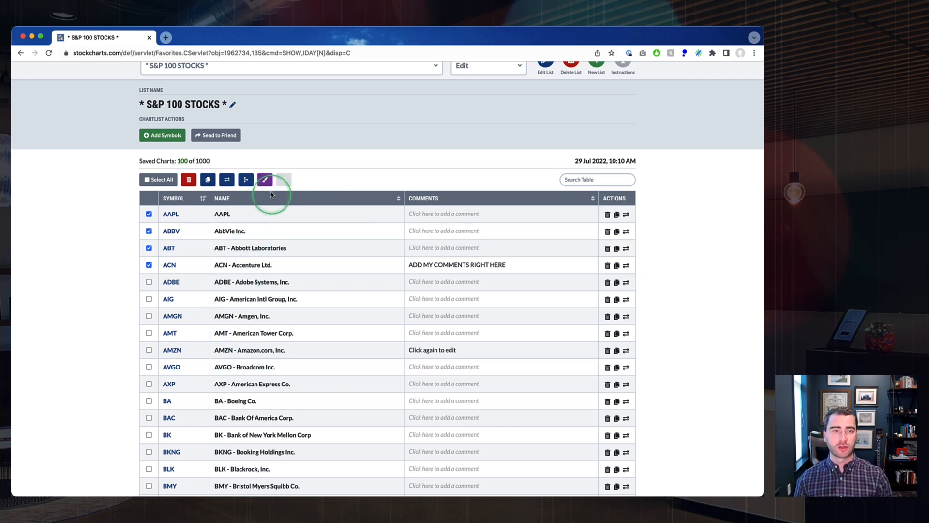
pyautogui.click(264, 180)
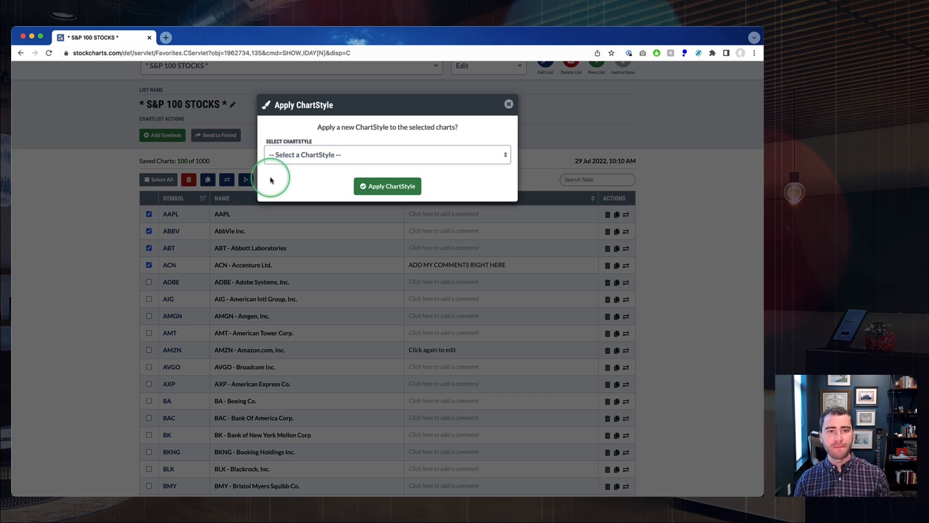
pyautogui.click(323, 160)
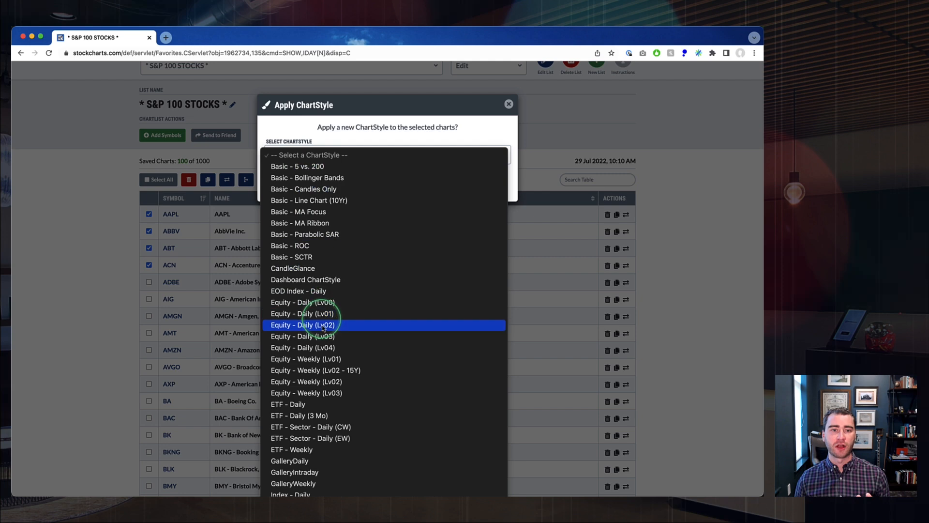
pyautogui.click(566, 127)
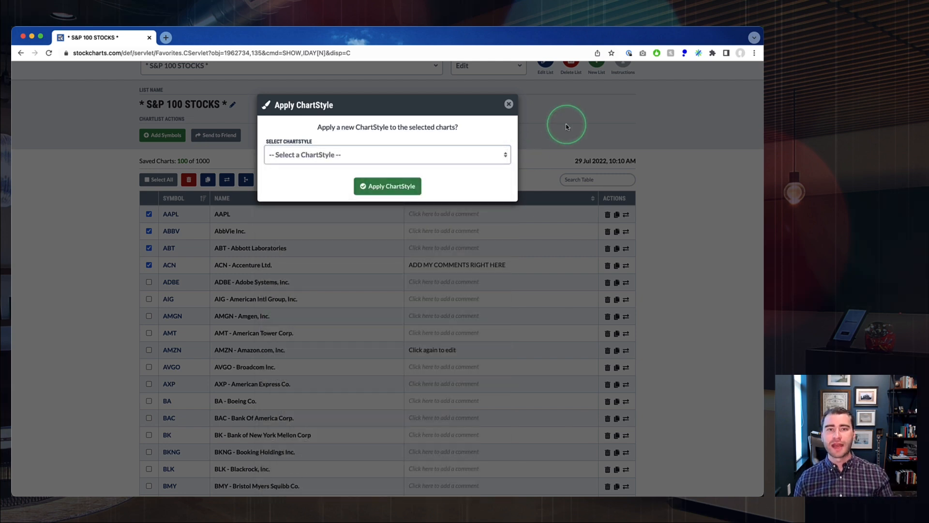
pyautogui.click(509, 104)
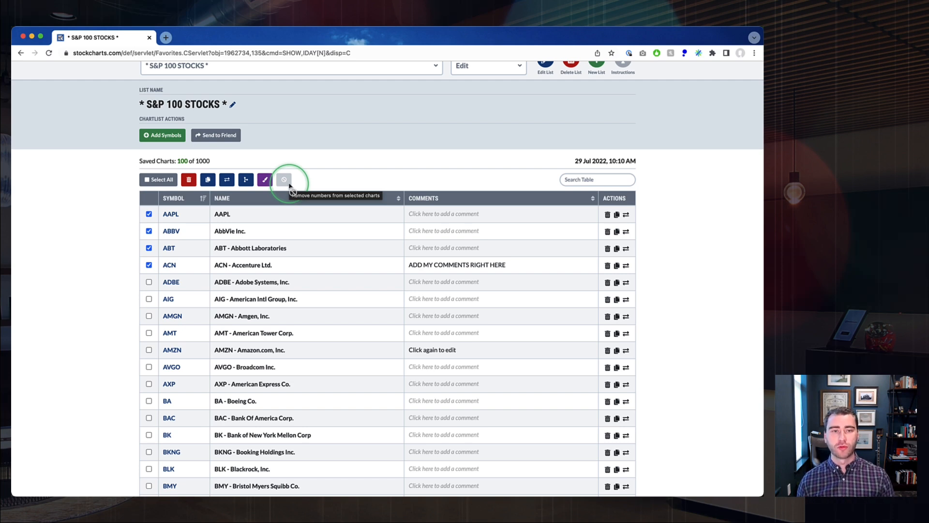
# Choose "* TIER 1 - Watch List *" as the destination for copying the selected charts and cancel the copy.
pyautogui.click(207, 181)
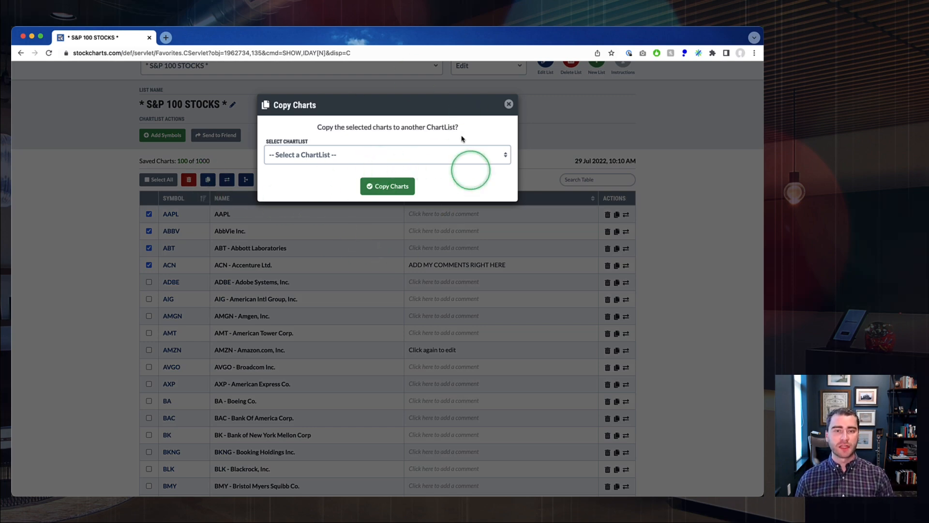
pyautogui.click(326, 155)
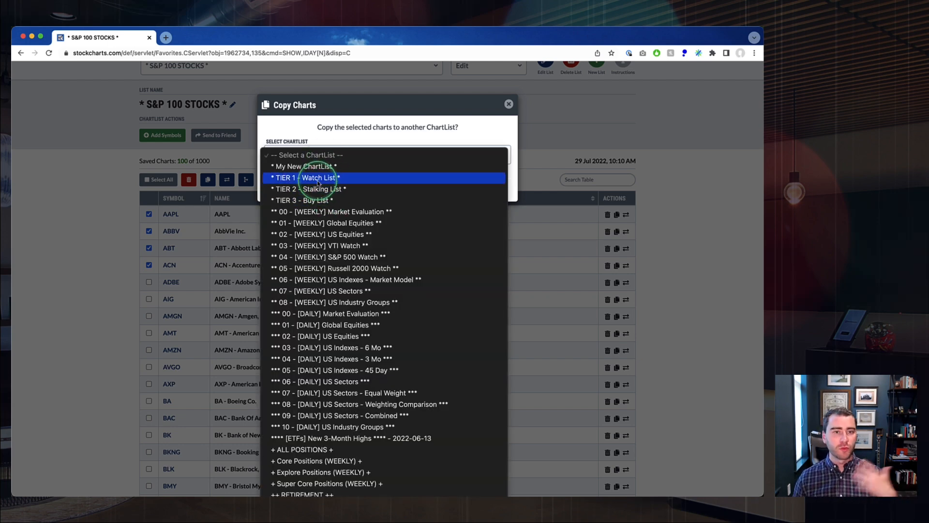
pyautogui.click(318, 179)
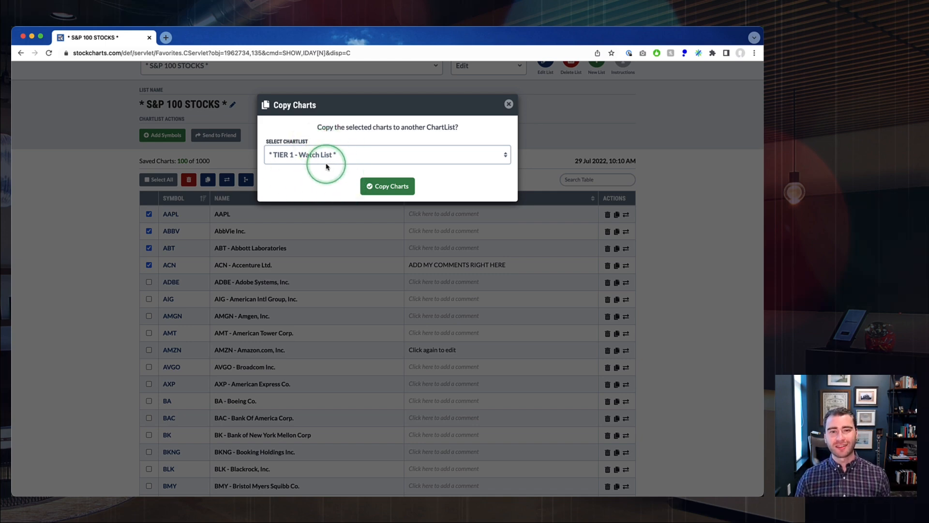
pyautogui.click(509, 105)
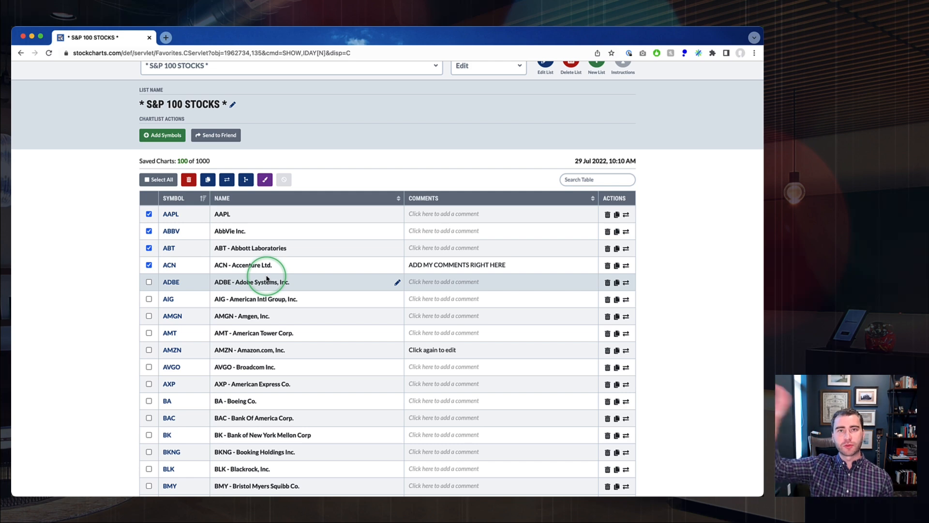
# Review the destination ChartLists offered for moving the selected charts and close the Move Charts dialog.
pyautogui.click(223, 184)
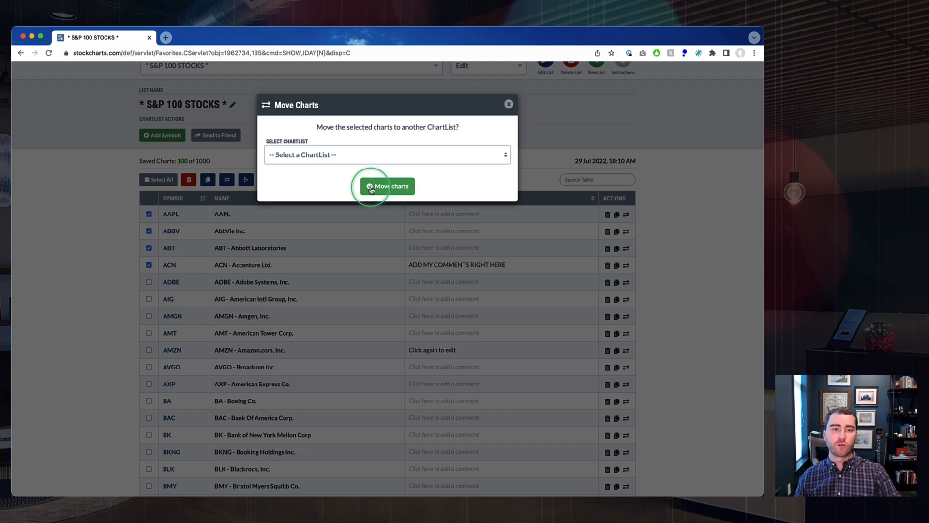
pyautogui.click(342, 155)
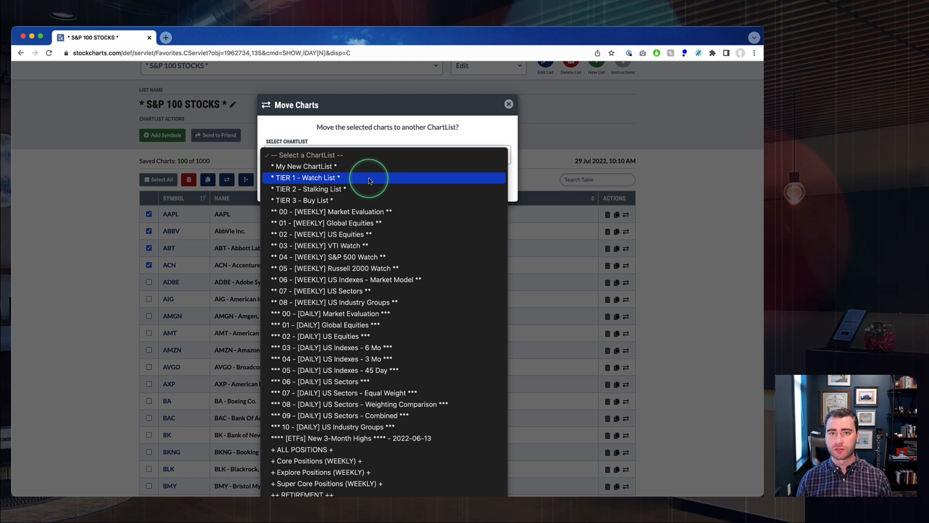
pyautogui.click(509, 104)
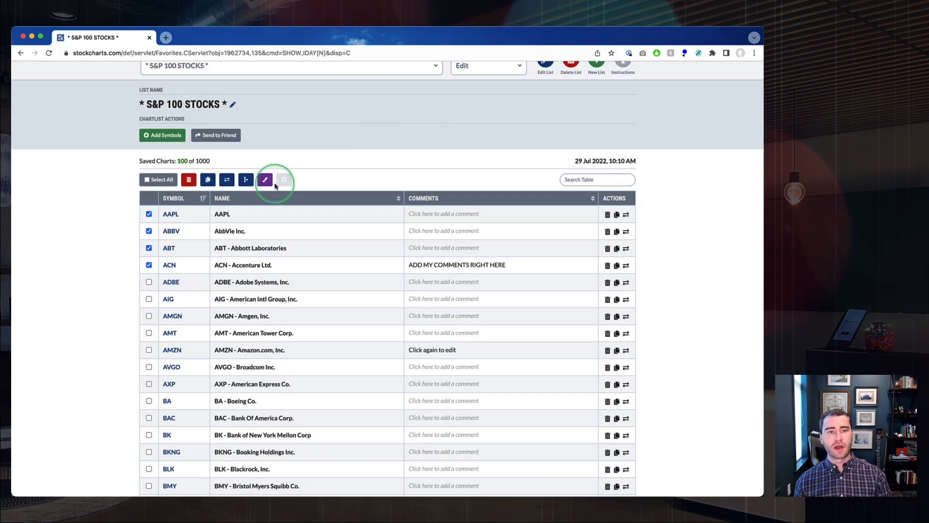
# Open and close the Merge Charts dialog for the selected charts, and clear the selection of all charts.
pyautogui.click(246, 179)
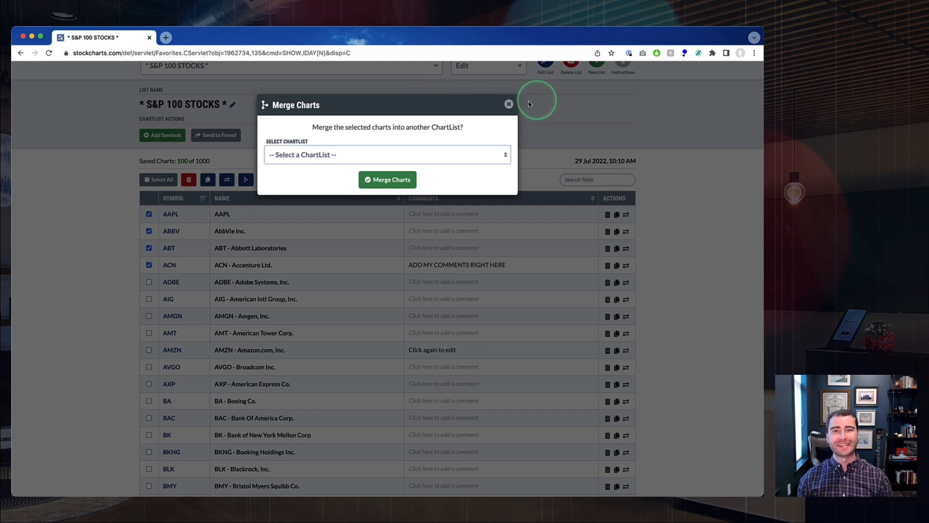
pyautogui.click(509, 104)
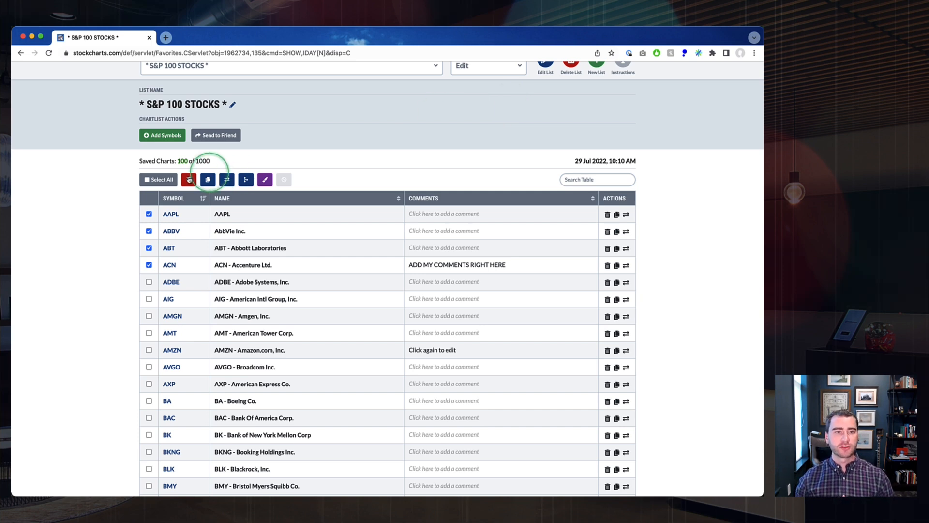
pyautogui.click(162, 180)
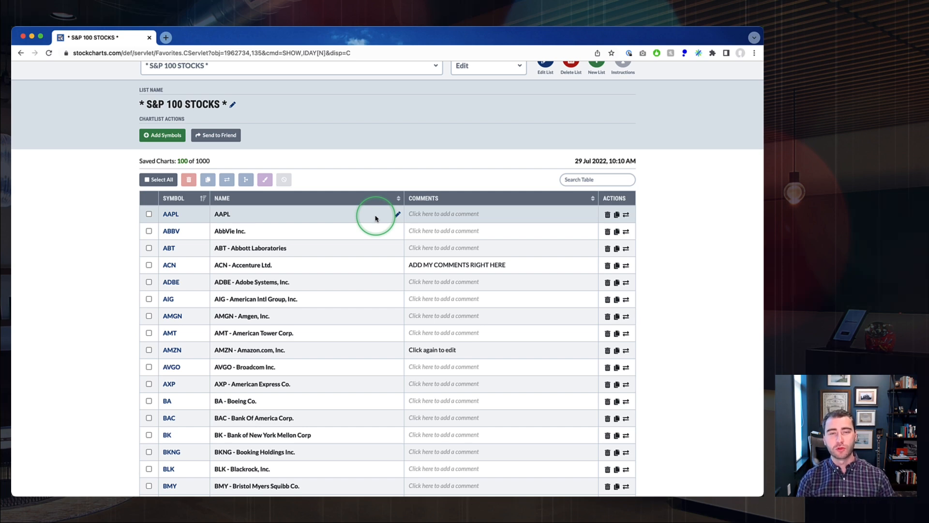
# Review the Delete, Copy and Move dialogs for the single AAPL chart, closing each without applying it.
pyautogui.click(608, 217)
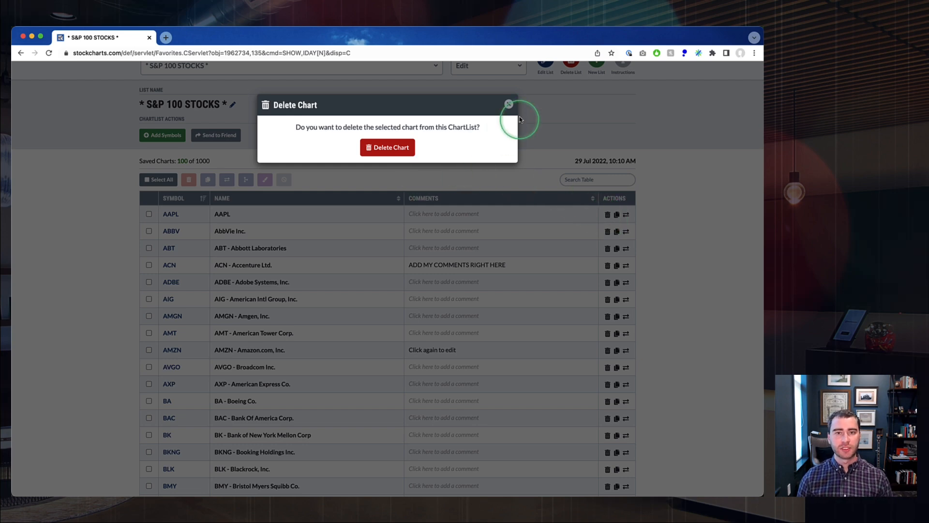
pyautogui.click(509, 104)
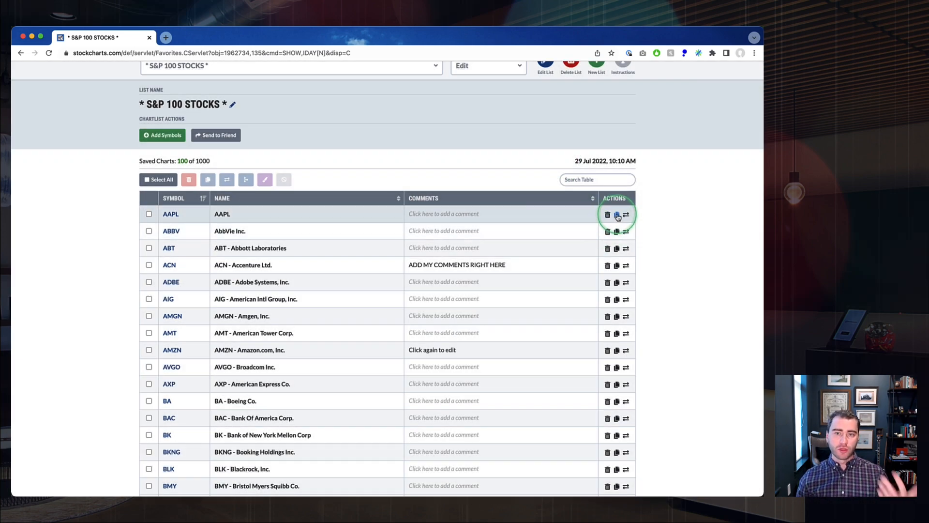
pyautogui.click(617, 215)
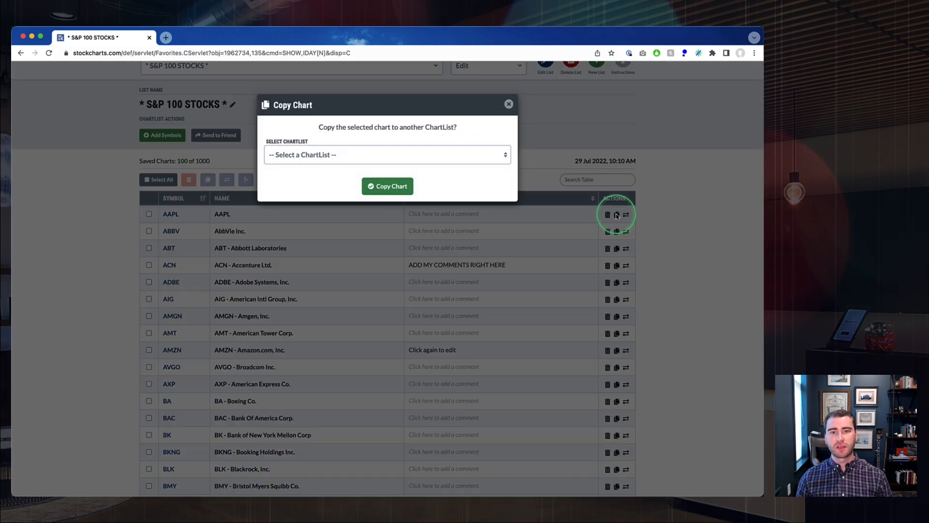
pyautogui.click(509, 105)
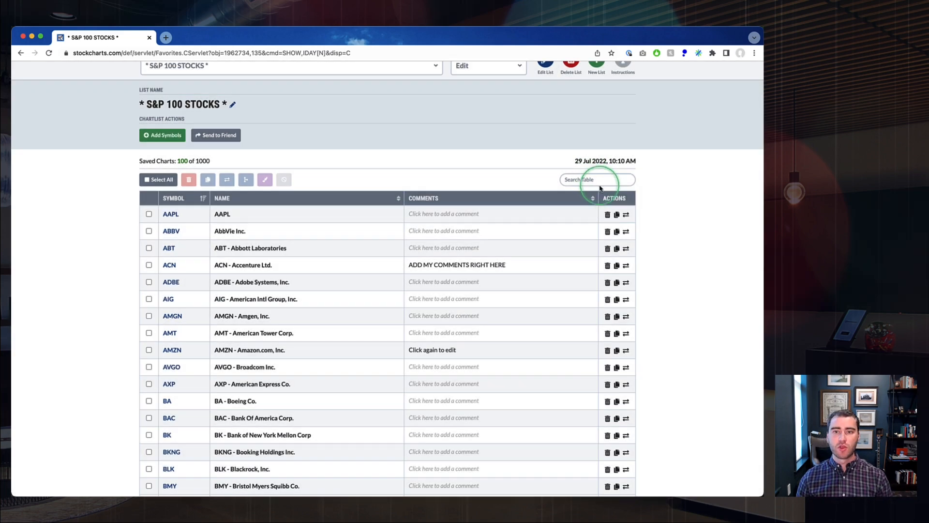
pyautogui.click(626, 216)
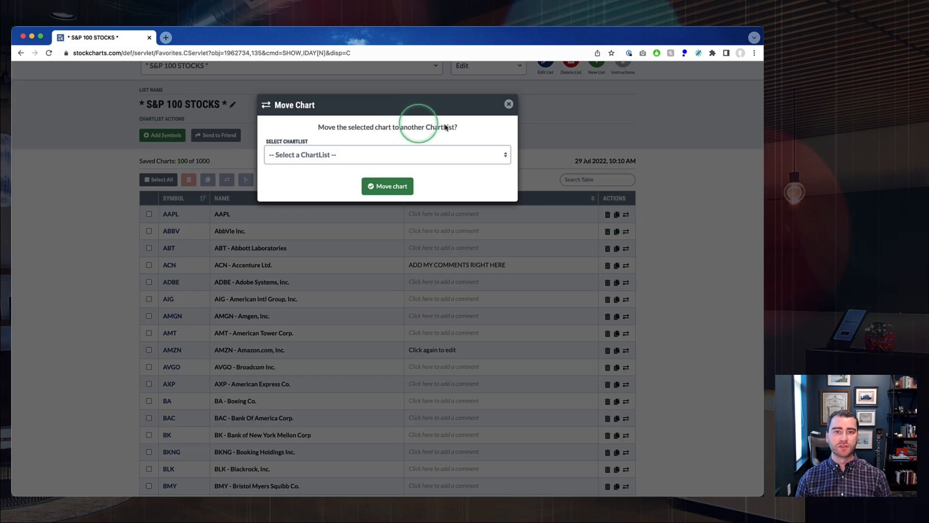
pyautogui.click(508, 105)
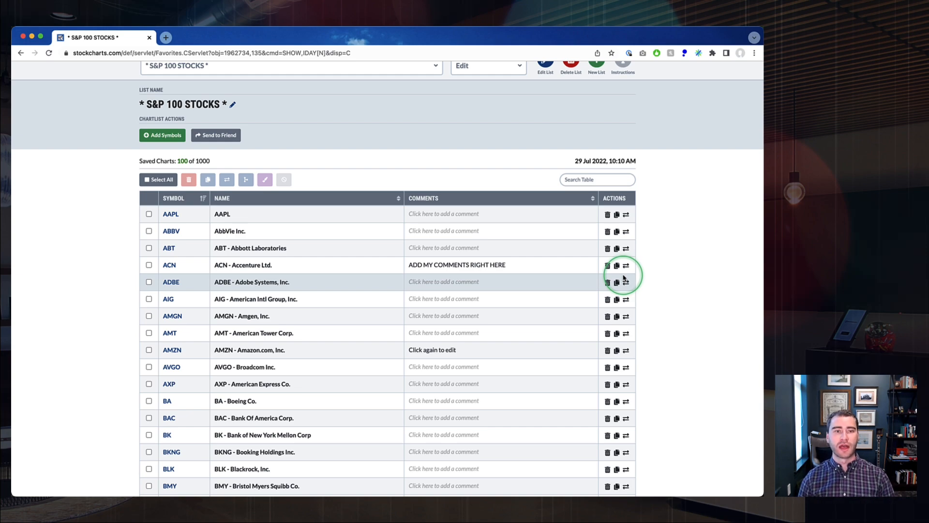
# Review the One, Multiple, From Group and Upload CSV options for adding symbols below the chart table, and close the dialog.
pyautogui.scroll(-15, 331, 279)
pyautogui.scroll(-20, 330, 280)
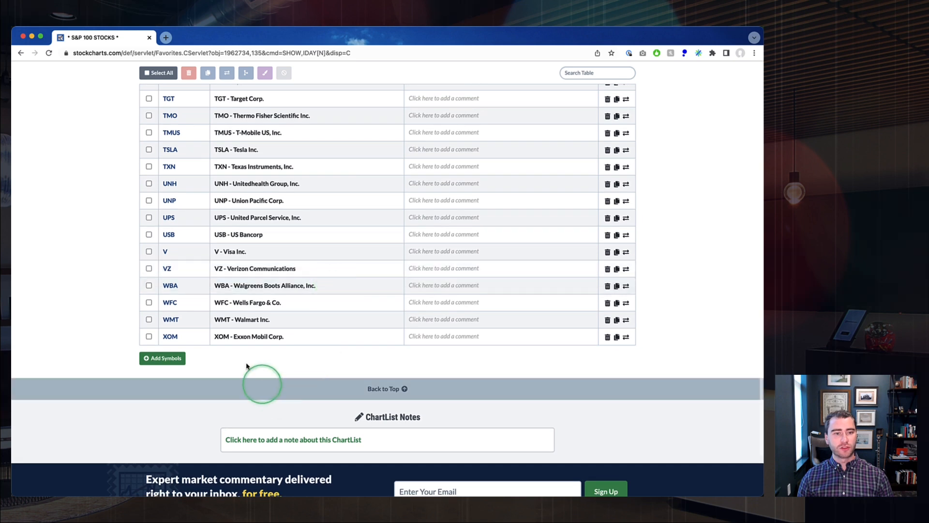
pyautogui.click(169, 358)
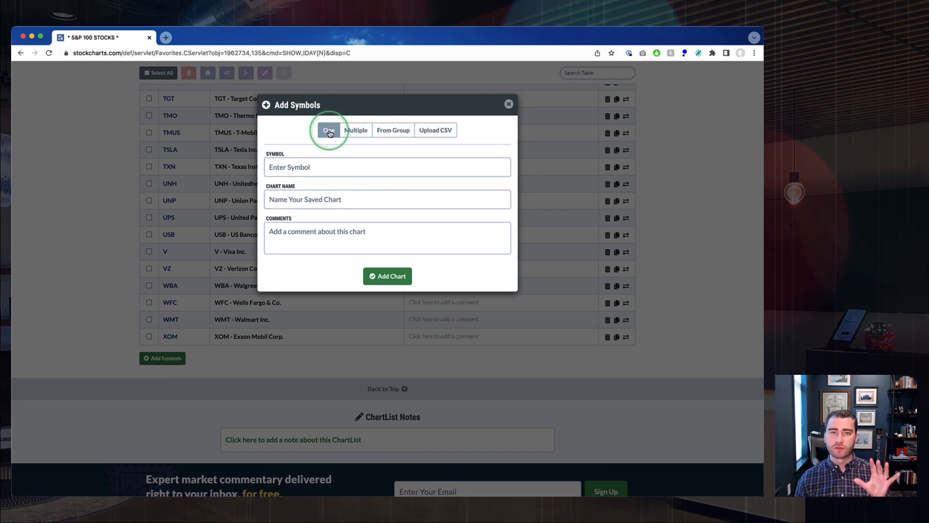
pyautogui.click(358, 130)
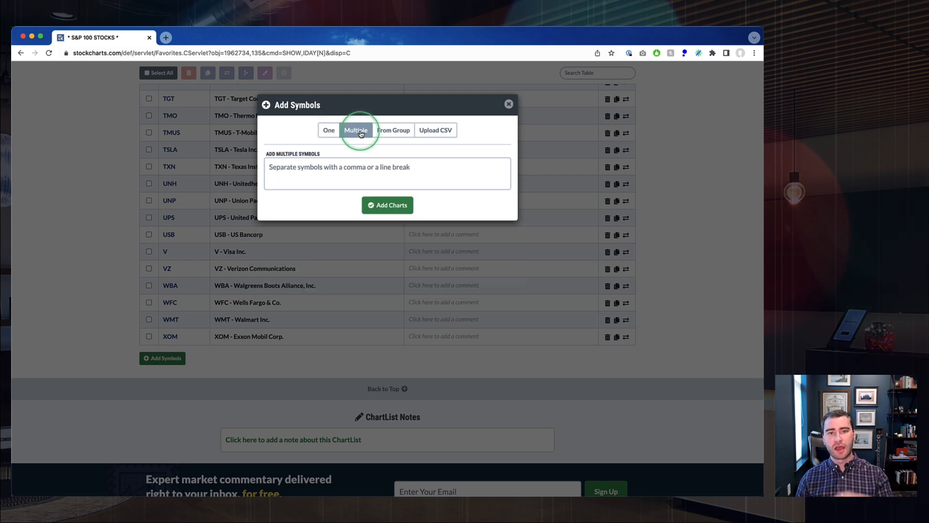
pyautogui.click(402, 137)
pyautogui.click(437, 132)
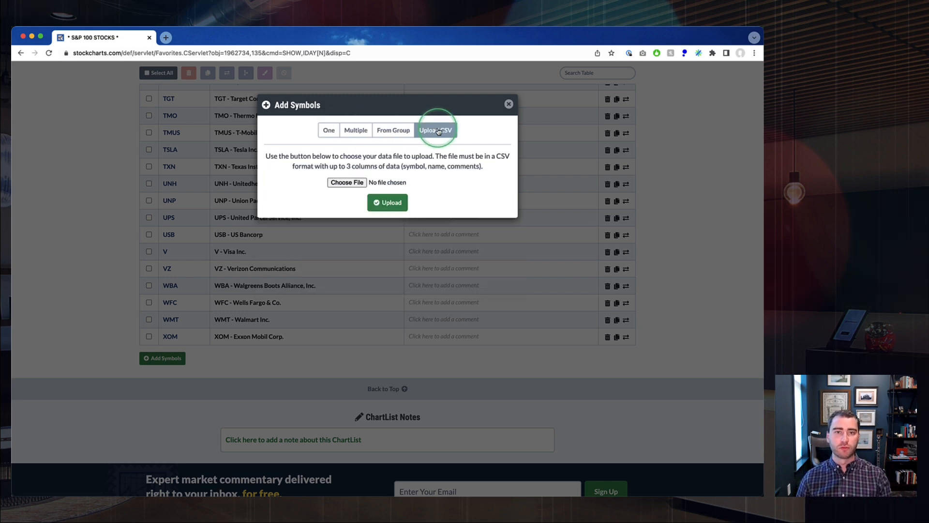
pyautogui.click(509, 104)
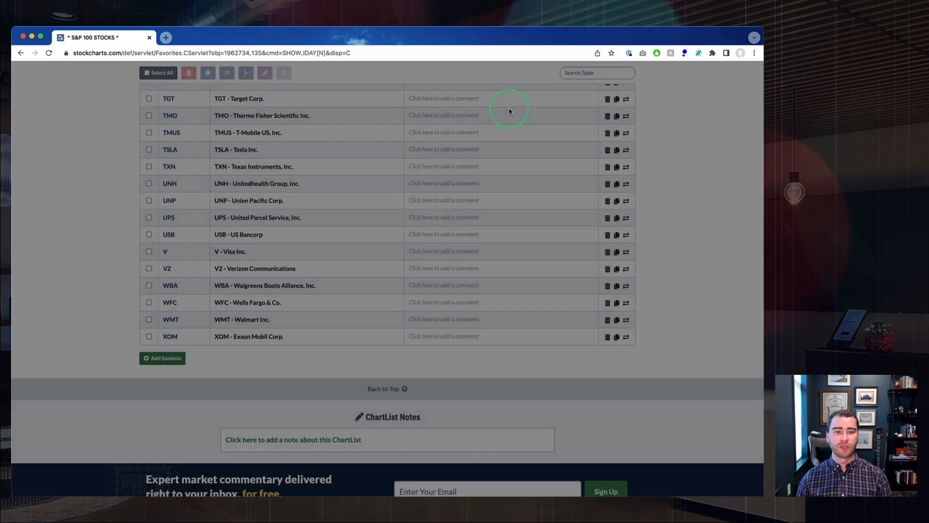
# Save the ChartList note "Here are some great notes!" and return to the beginning of the page.
pyautogui.scroll(-2, 301, 390)
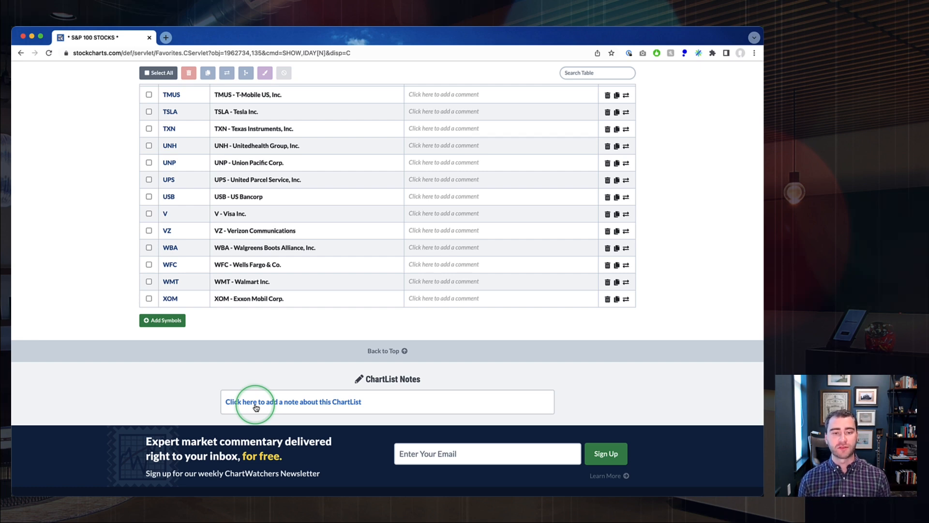
pyautogui.click(256, 408)
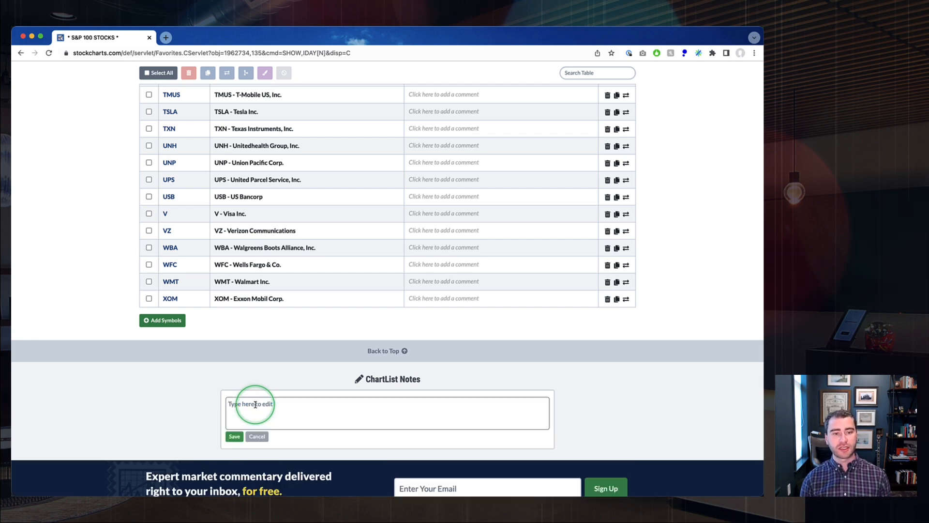
pyautogui.write('Here a')
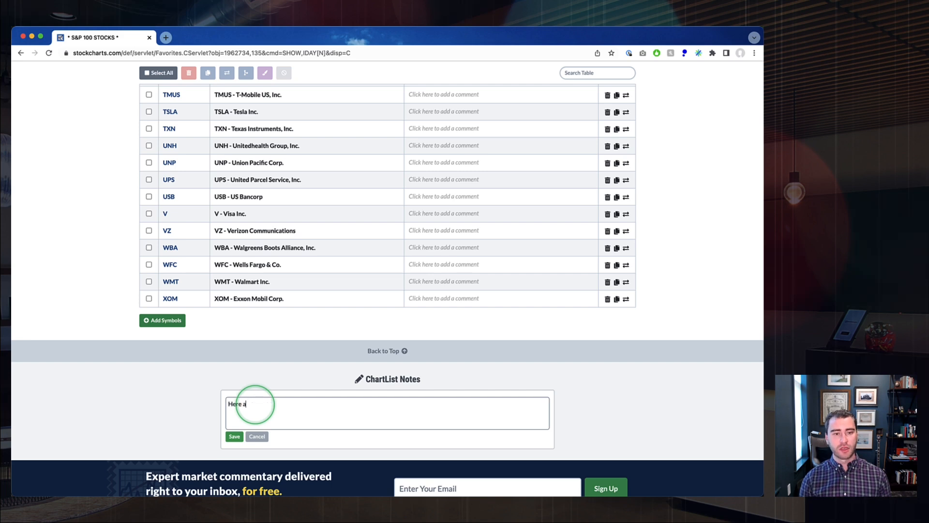
pyautogui.write('re some great notes')
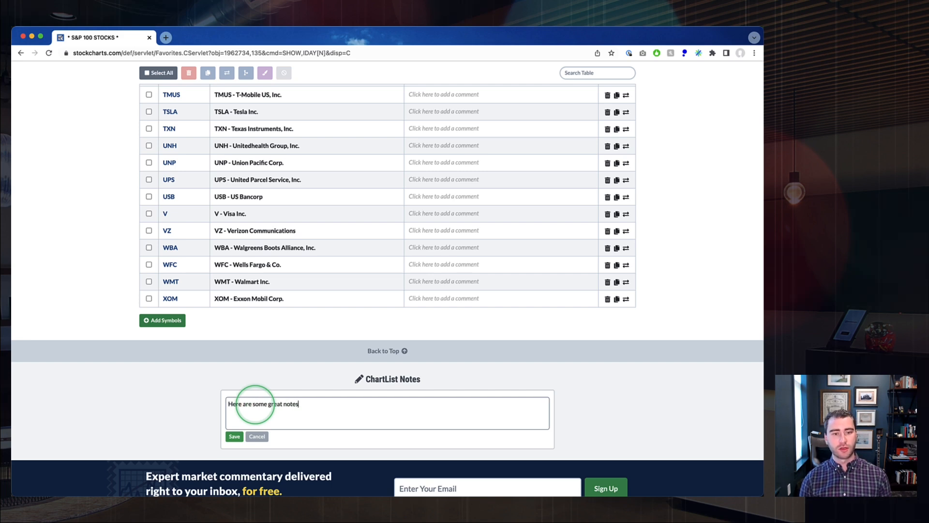
pyautogui.write('!')
pyautogui.click(234, 436)
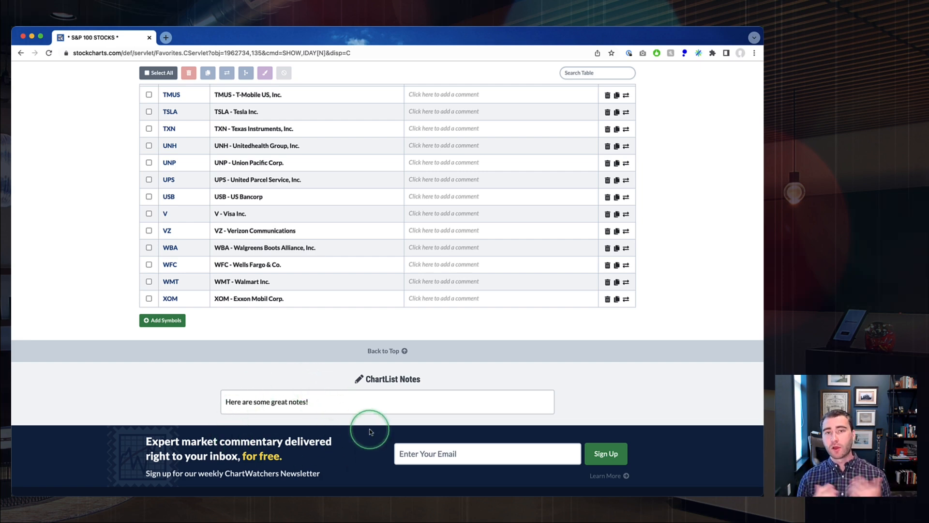
pyautogui.click(382, 352)
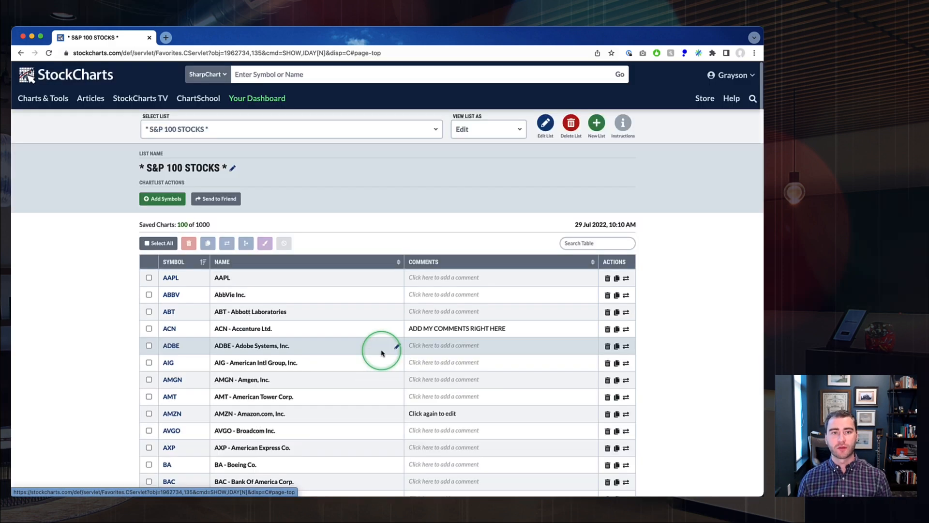